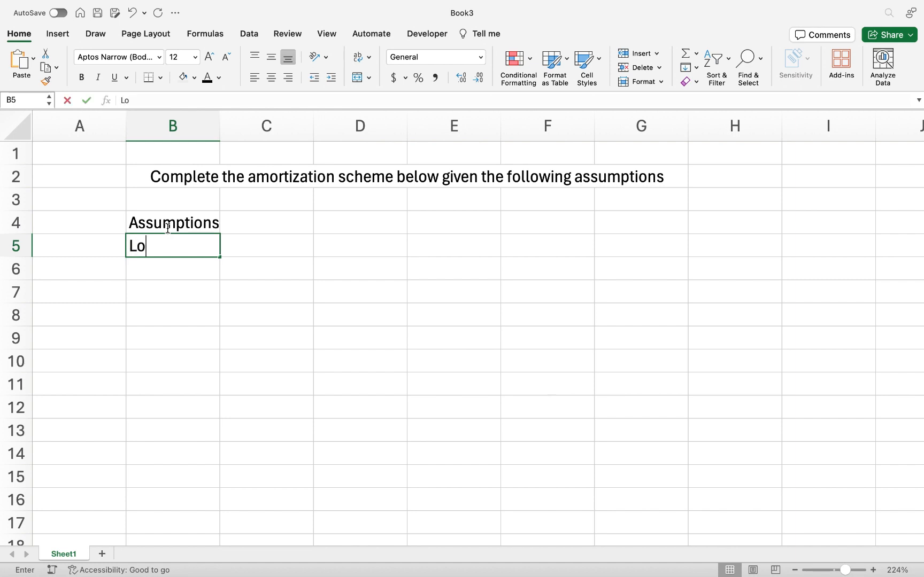
- Label B5 as Loan Amount, widen column B to fit it, and enter 100000 in C5
type("unt")
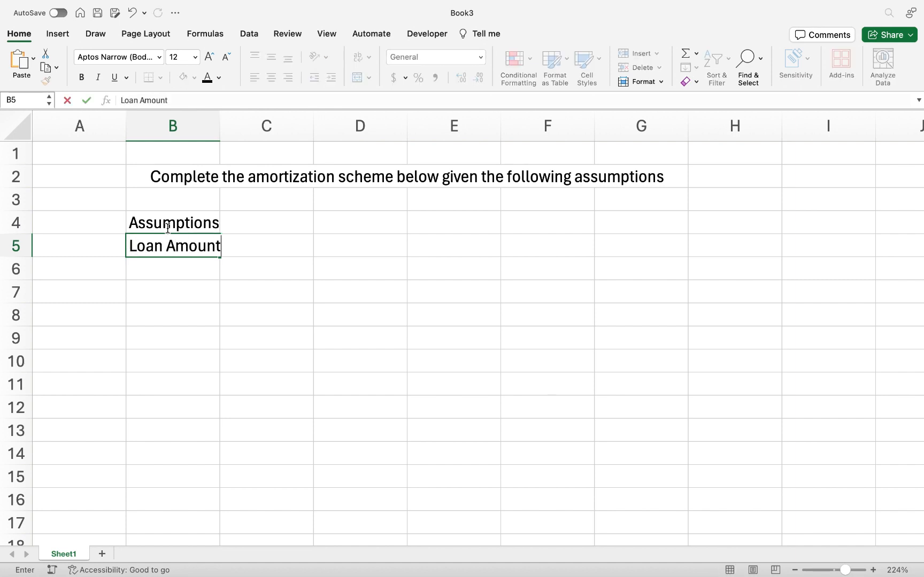
key("Tab")
left_click_drag(220, 126, 251, 126)
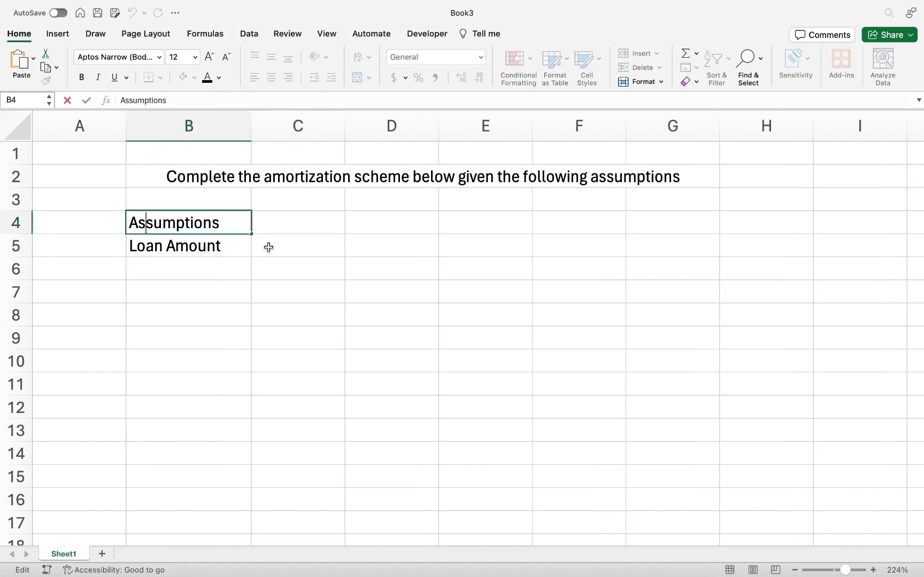
left_click(268, 245)
type("100000")
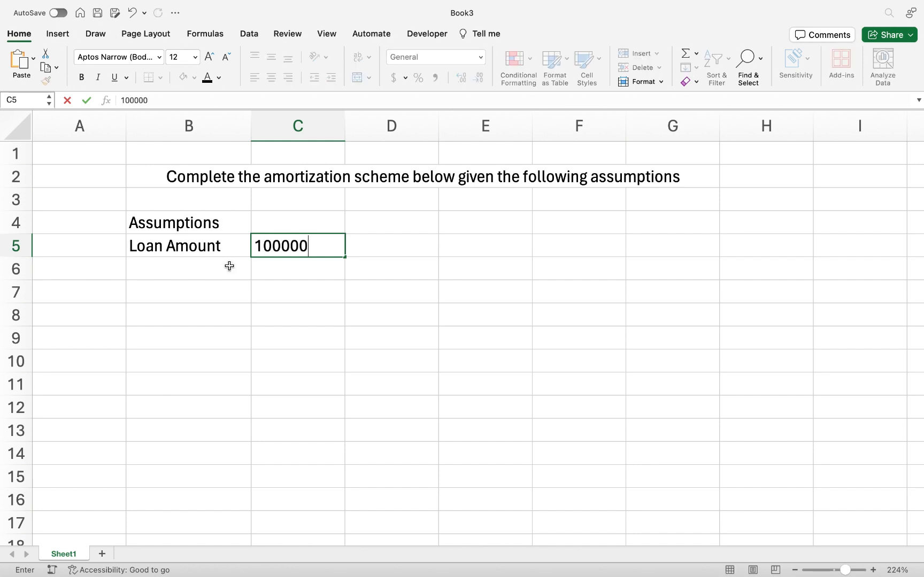
key("Return")
- Add an Annual Interest rate assumption in B6 with the value 5% in C6
left_click(230, 267)
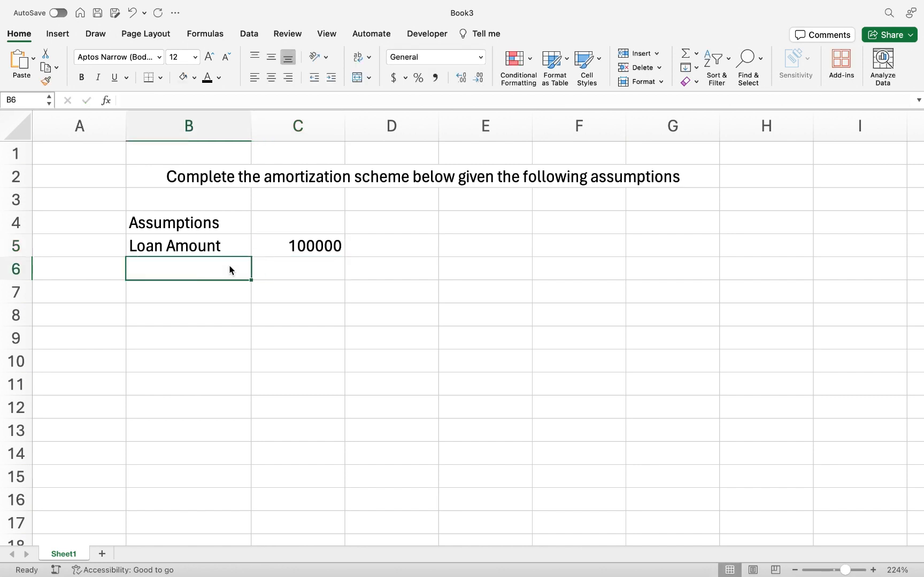
type("Annu")
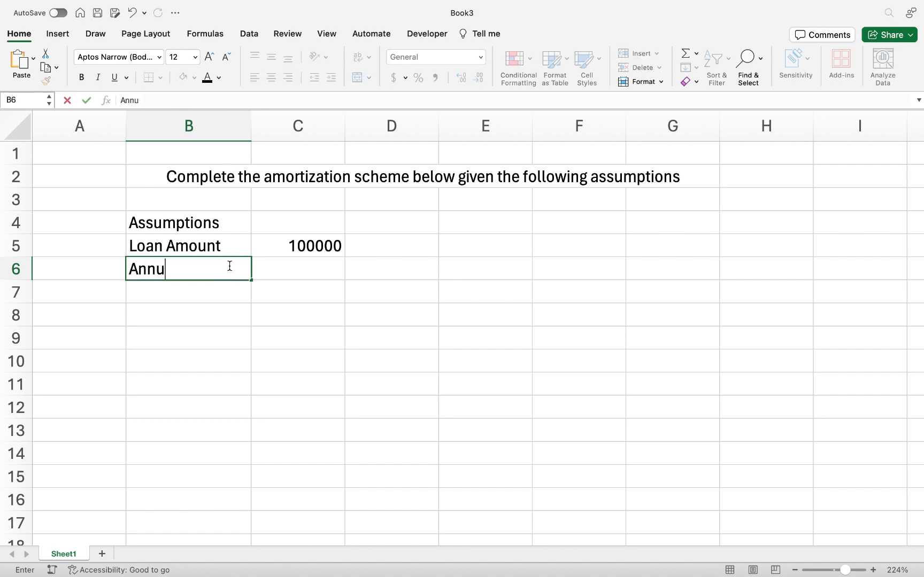
type("al Intere")
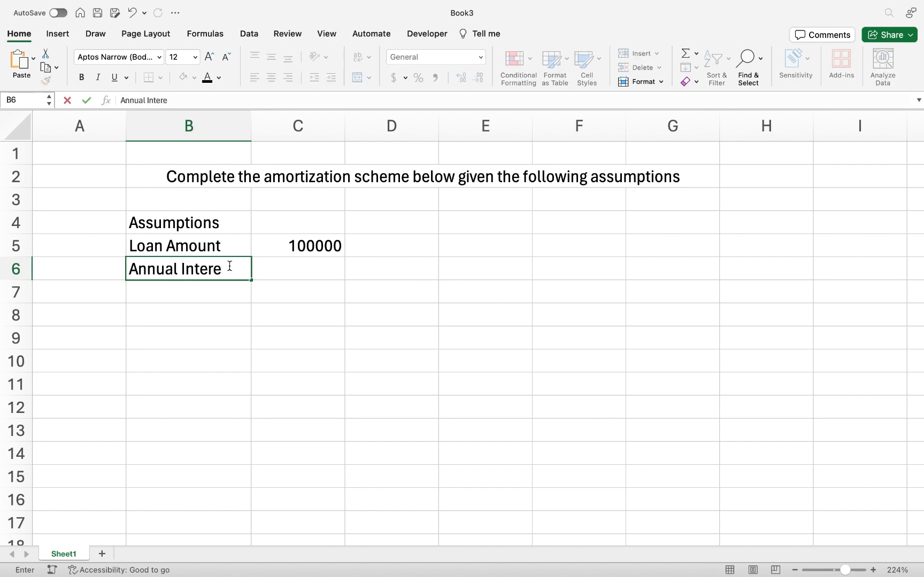
type("st rate")
key("Tab")
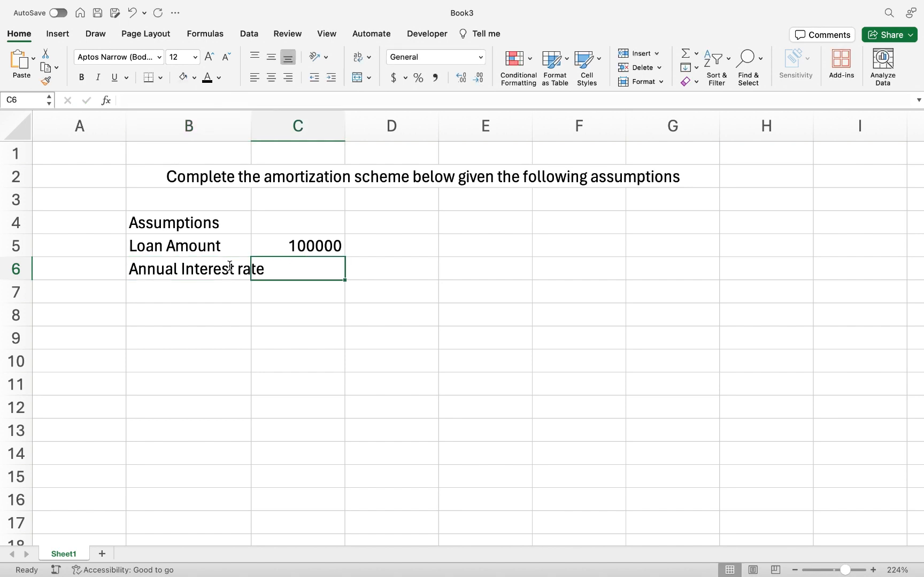
type("5%")
key("Return")
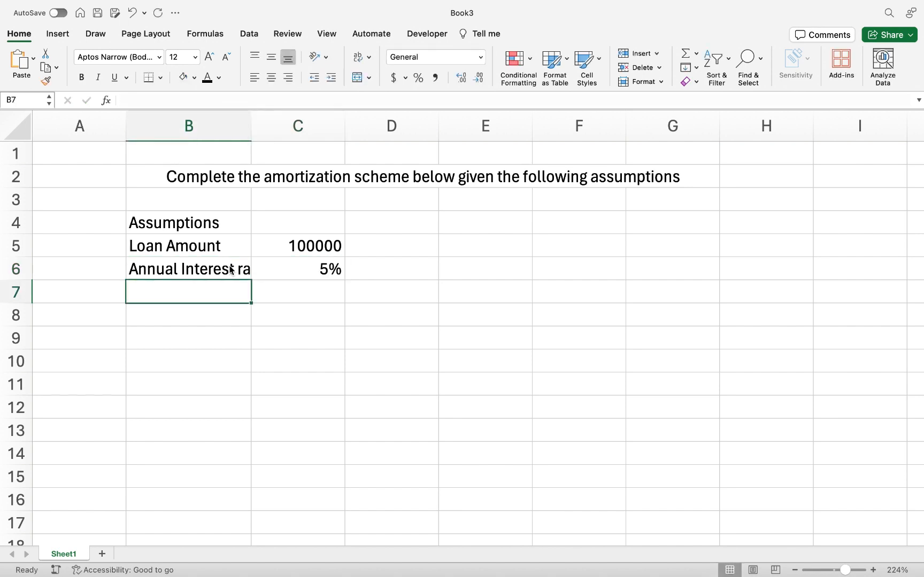
- Add a No. of Years assumption in B7 with the value 15 in C7
type("N")
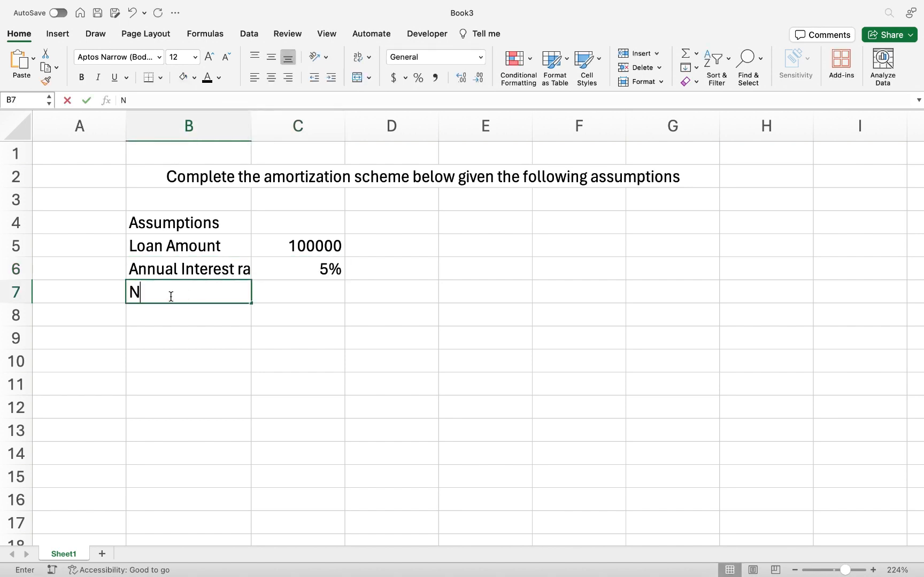
type("umber of")
key("BackSpace")
key("BackSpace")
key("BackSpace")
key("BackSpace")
key("BackSpace")
key("BackSpace")
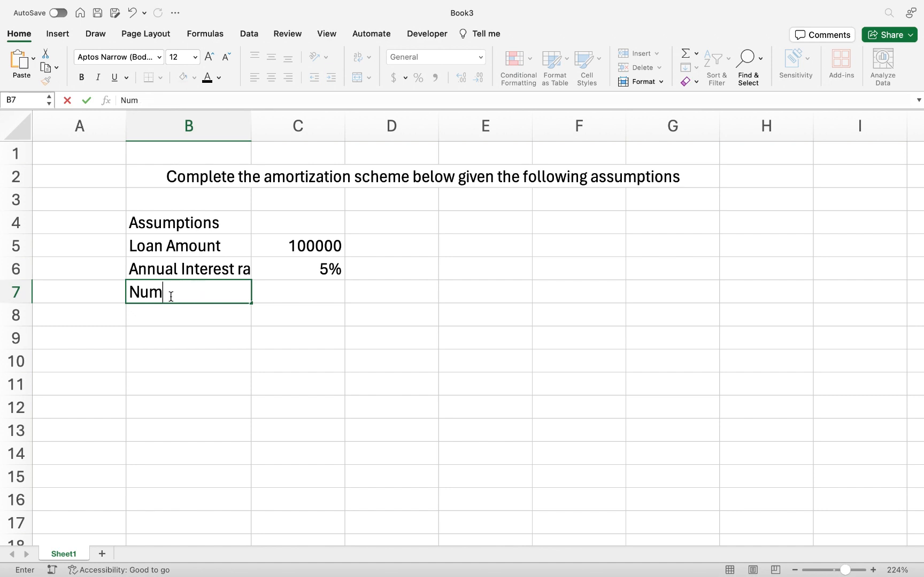
key("BackSpace")
key("BackSpace")
type("o. of Years")
key("Tab")
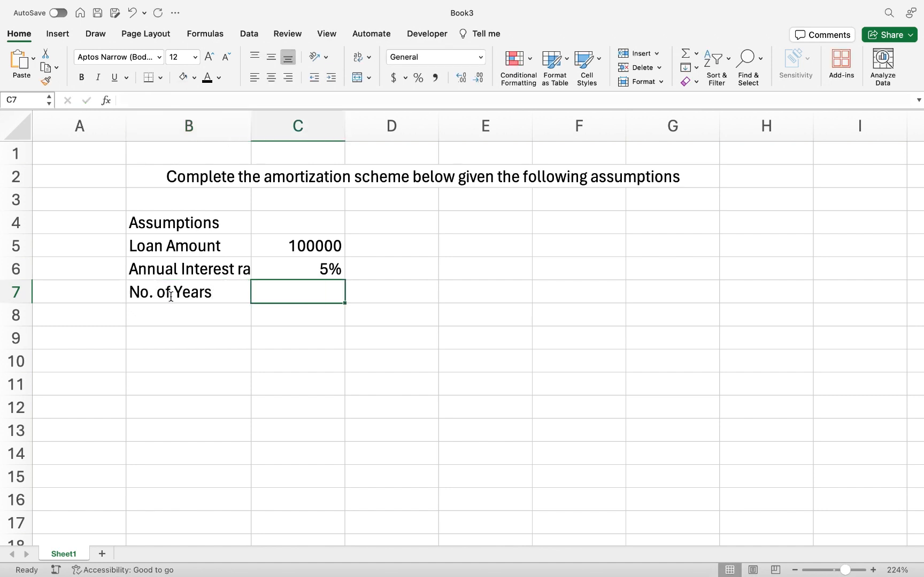
type("2")
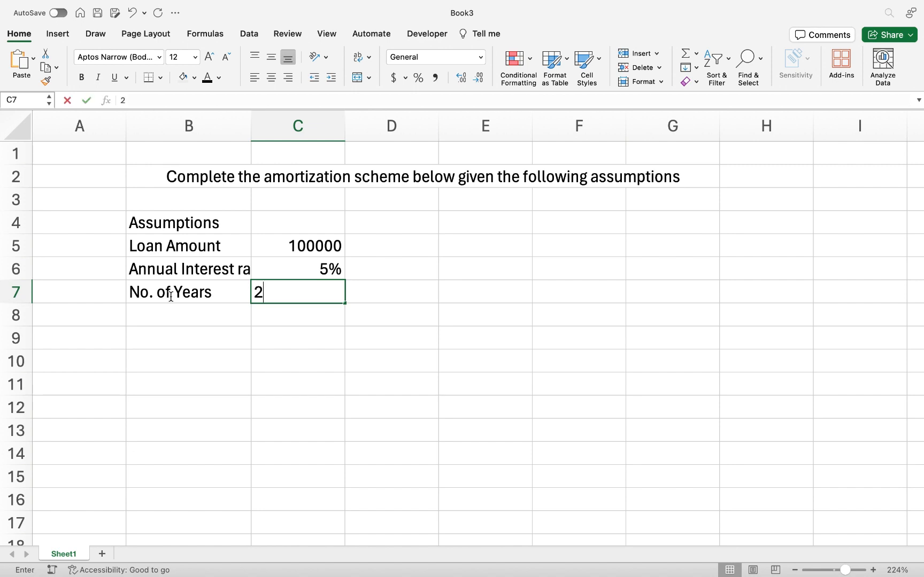
key("BackSpace")
type("15")
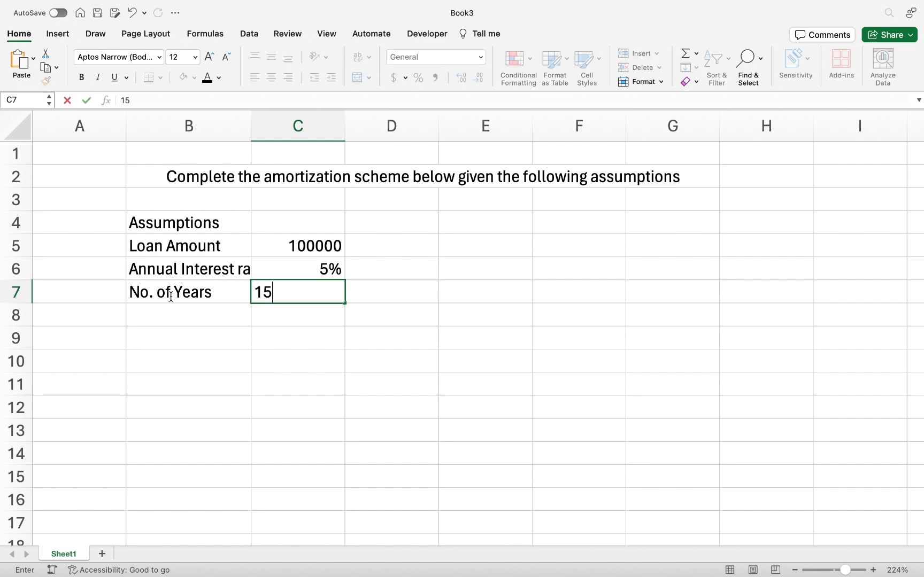
key("Return")
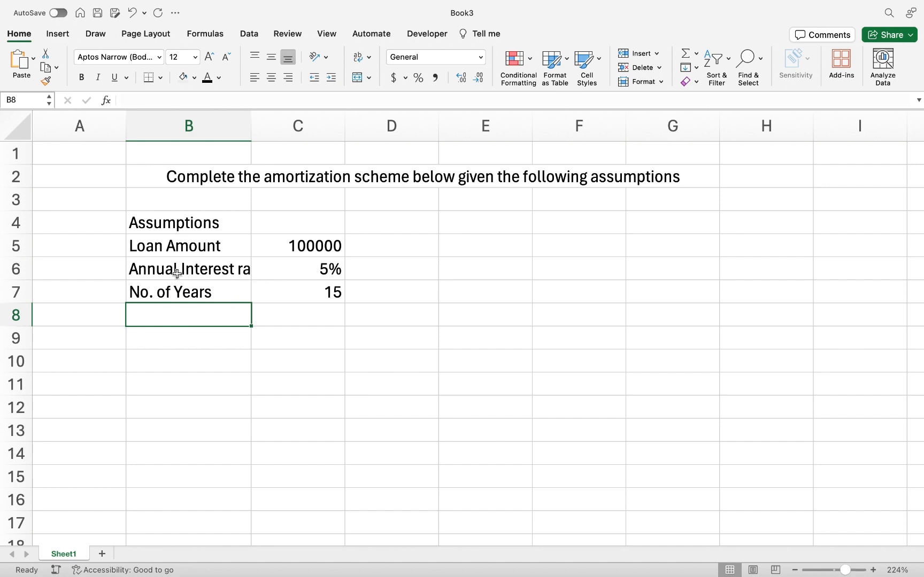
- Make the Assumptions heading bold and color the values in C5:C7 blue, with the loan amount in dollar currency format
left_click(140, 224)
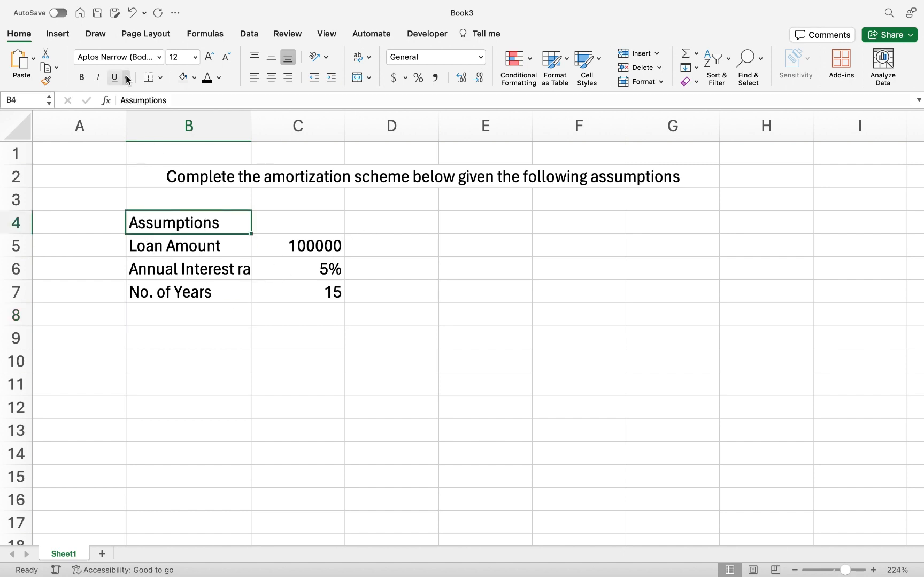
left_click(81, 79)
left_click_drag(140, 245, 214, 286)
- Add a Monthly rate row in B9:C9 calculated as =C6/12 and formatted as a percentage with two decimals
left_click(196, 337)
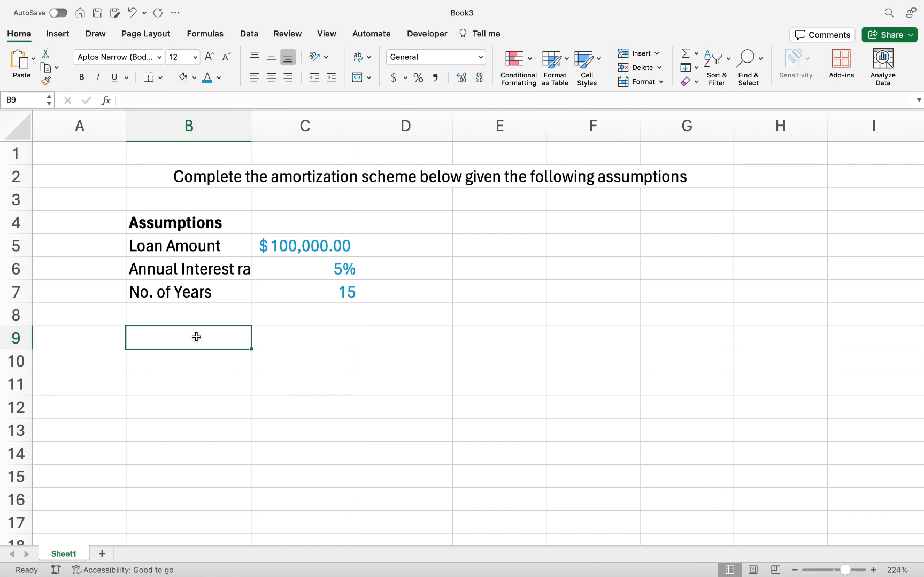
type("Mont")
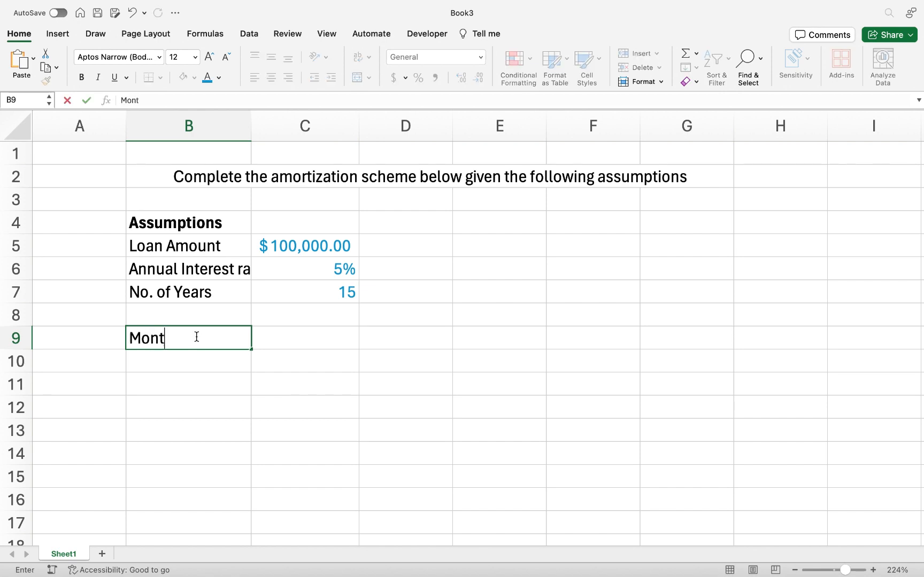
type("hly rata")
key("BackSpace")
type("e")
key("Tab")
type("=")
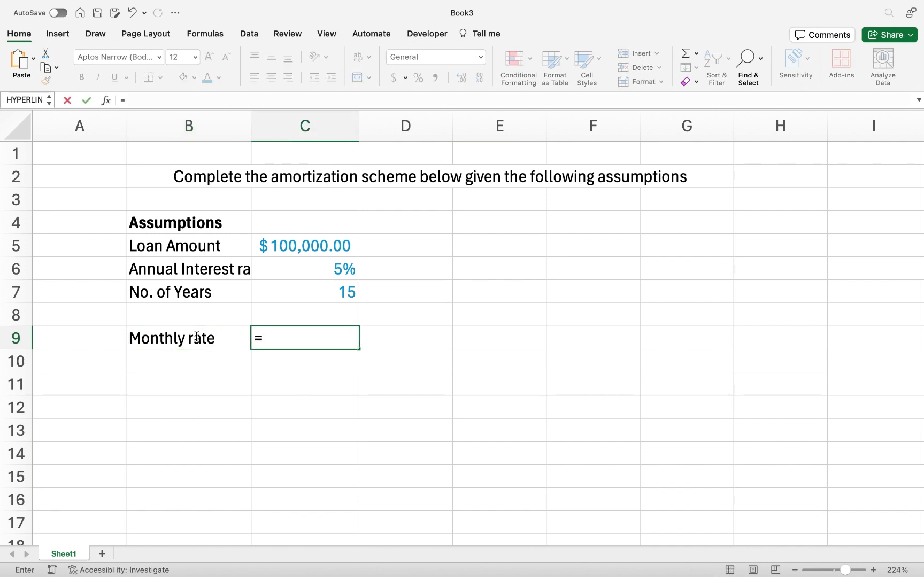
left_click(315, 267)
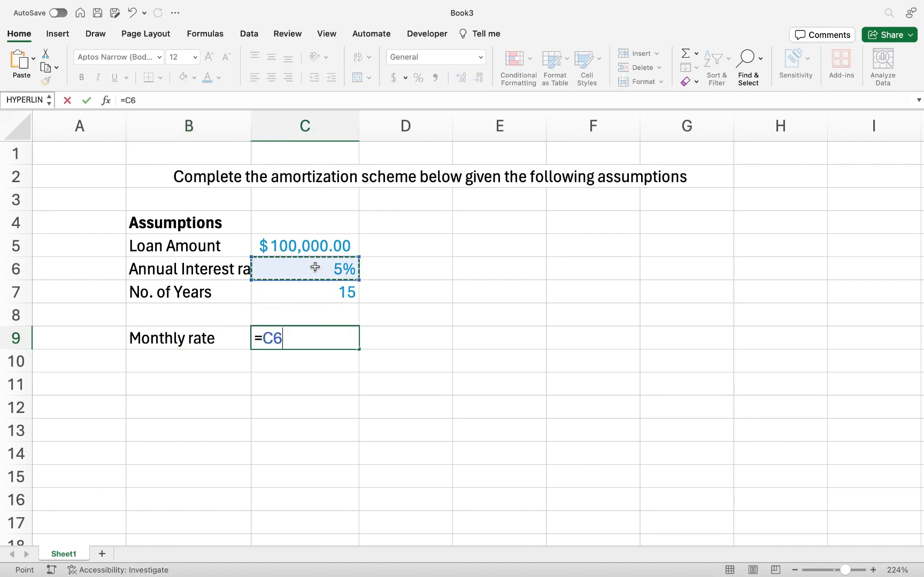
type("/12")
key("Return")
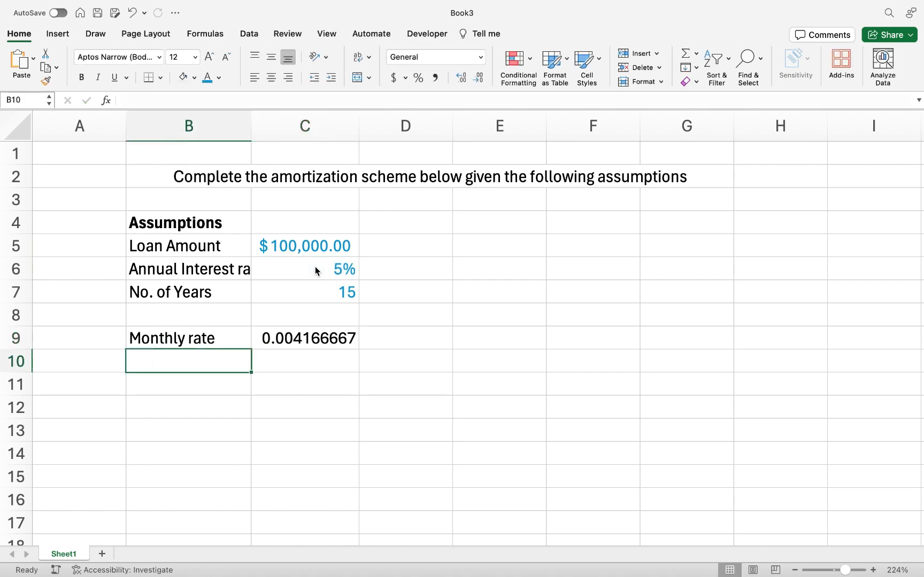
left_click(309, 340)
left_click(419, 78)
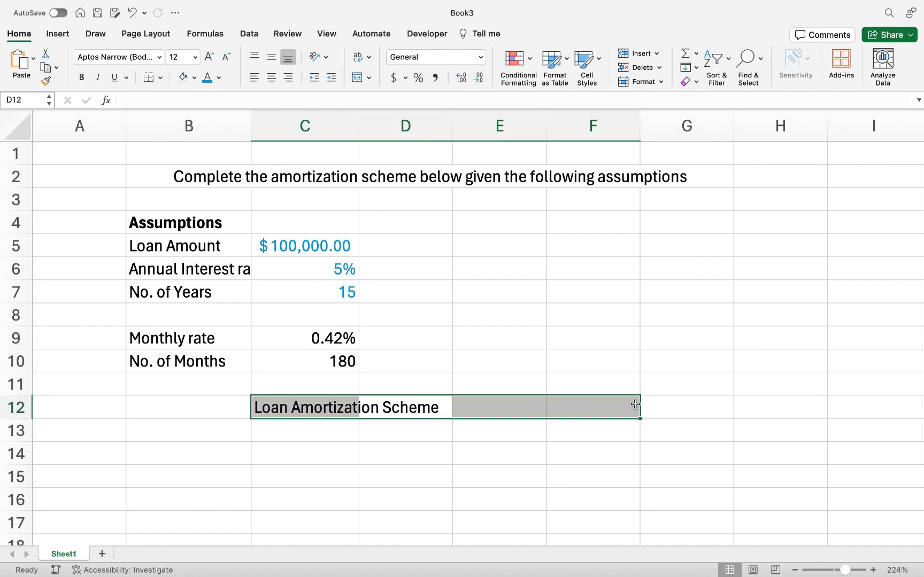
- Merge and center the Loan Amortization Scheme title across C12:F12, in bold with a green fill
left_click(472, 477)
left_click_drag(262, 410, 577, 410)
left_click(358, 78)
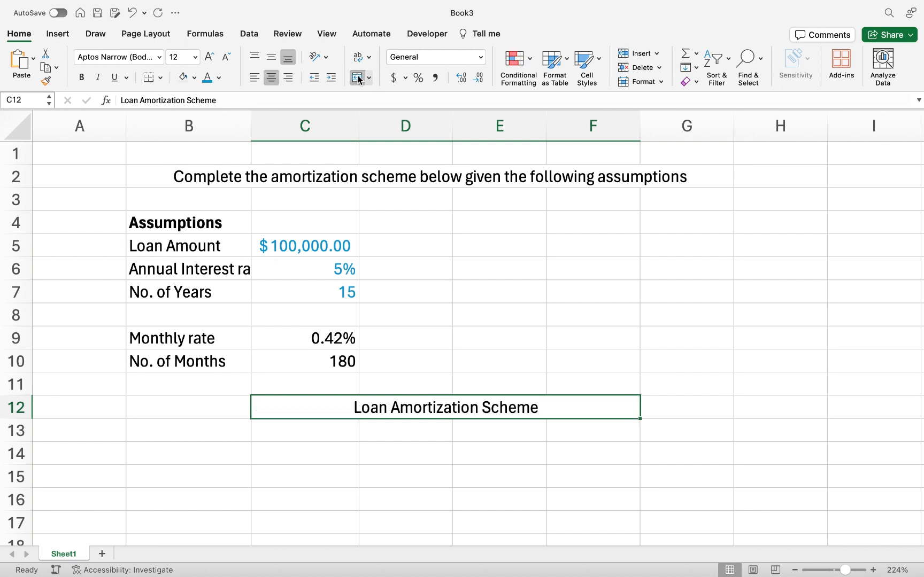
left_click(82, 77)
left_click(194, 78)
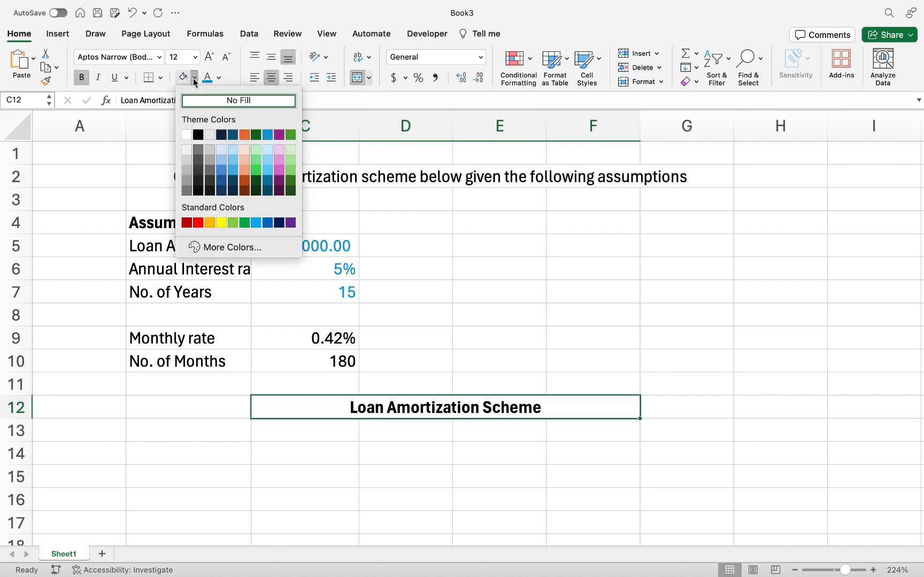
left_click(244, 223)
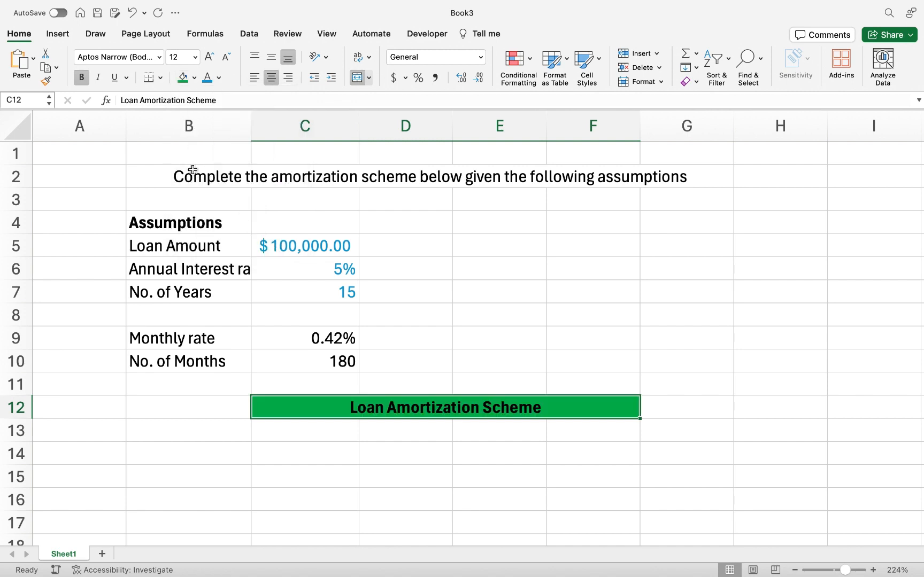
- Enter the column headers Payment No. in C13 and Monthly Payment in D13 below the green title
scroll(410, 451, "down", 4)
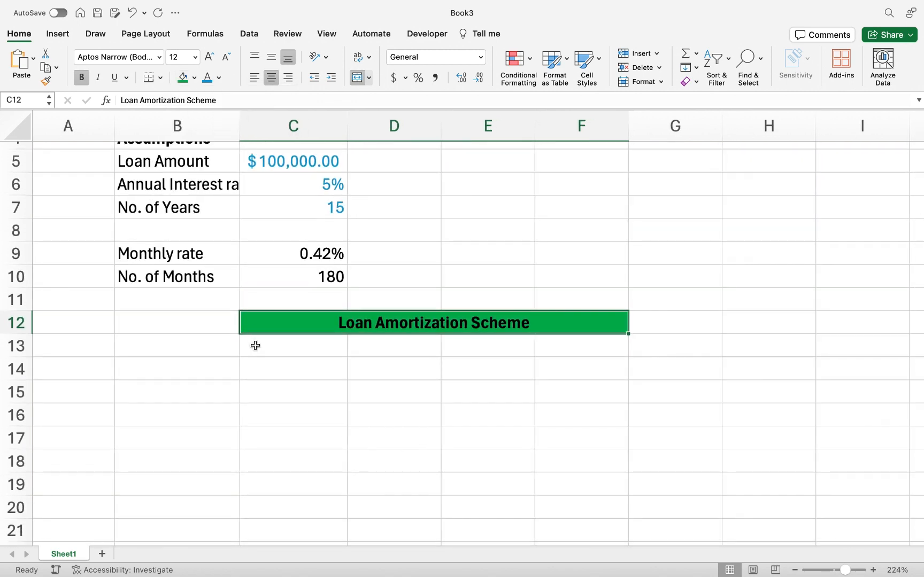
left_click(255, 345)
type("N")
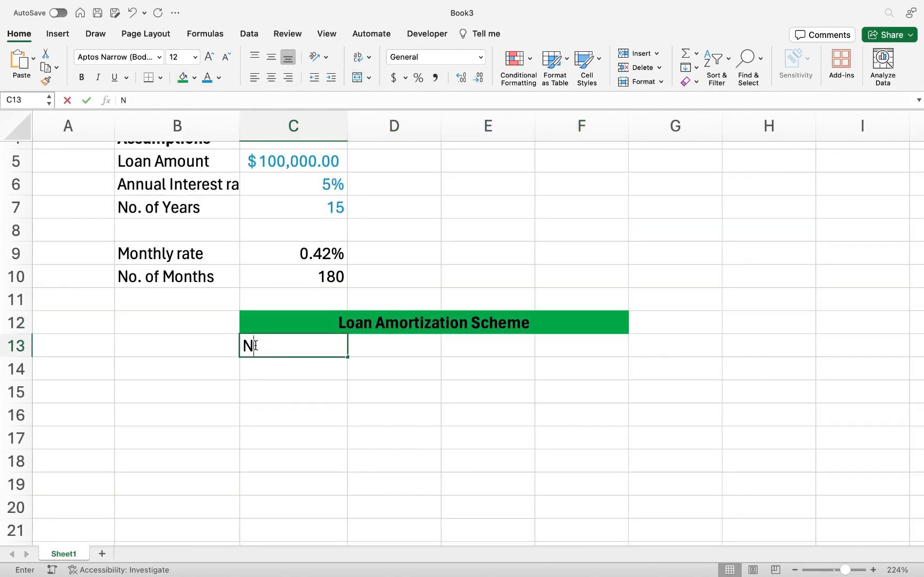
key("BackSpace")
type("Payment No.")
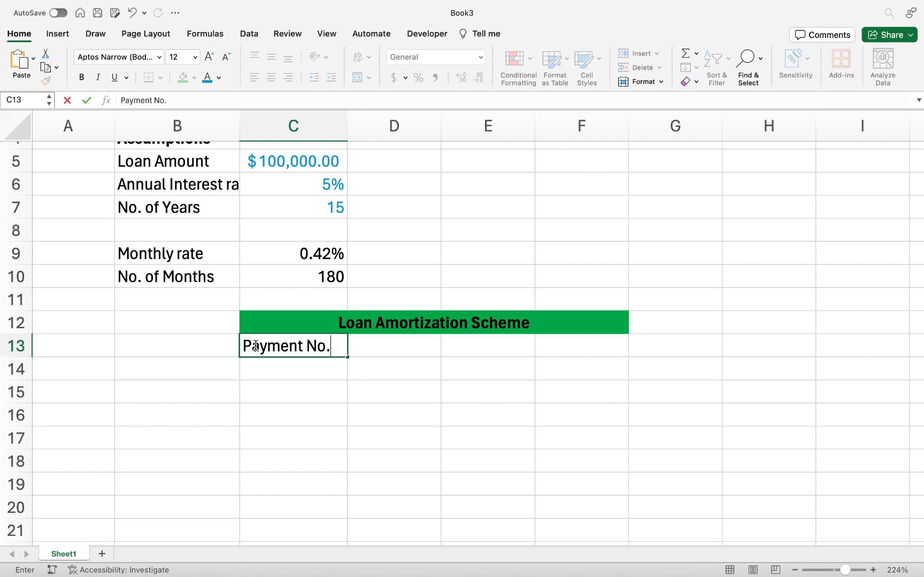
key("Tab")
type("Mont")
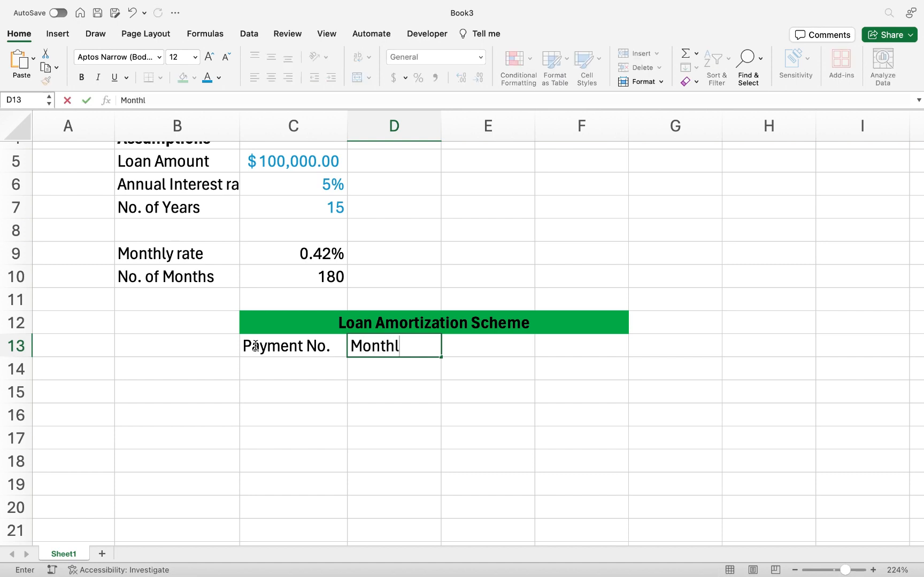
type("hly Payment")
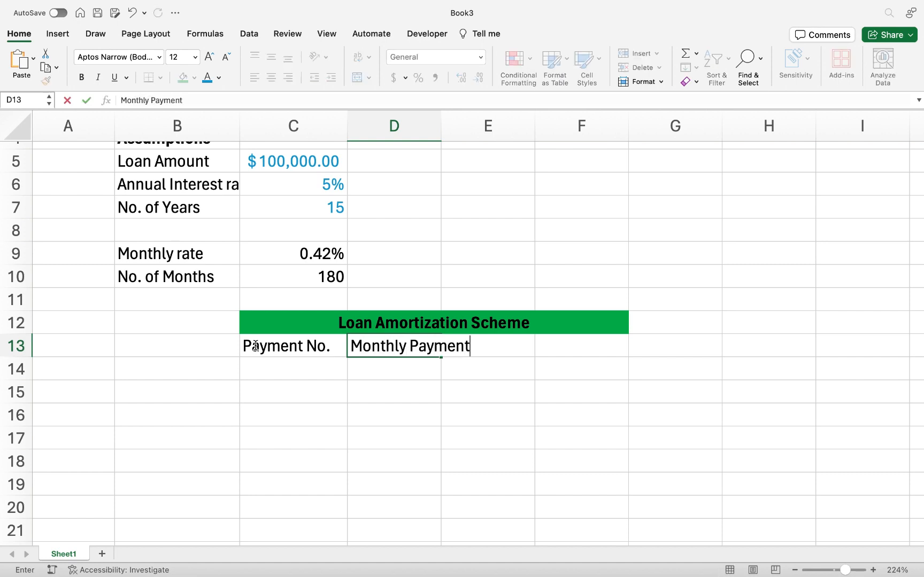
- Enter the column headers Interest component in E13, Principal in F13 and Remaining Loan Balance in G13
key("Tab")
type("Inte")
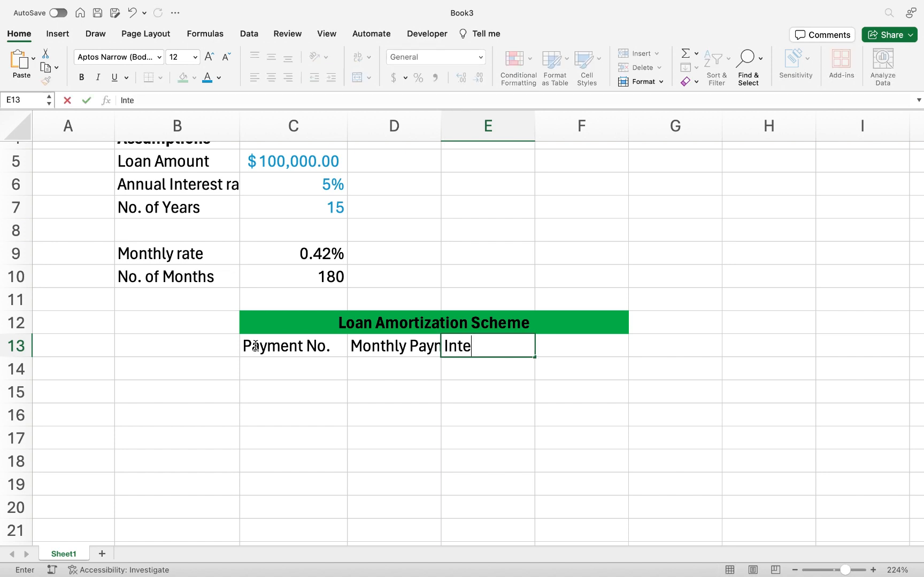
type("rest comp")
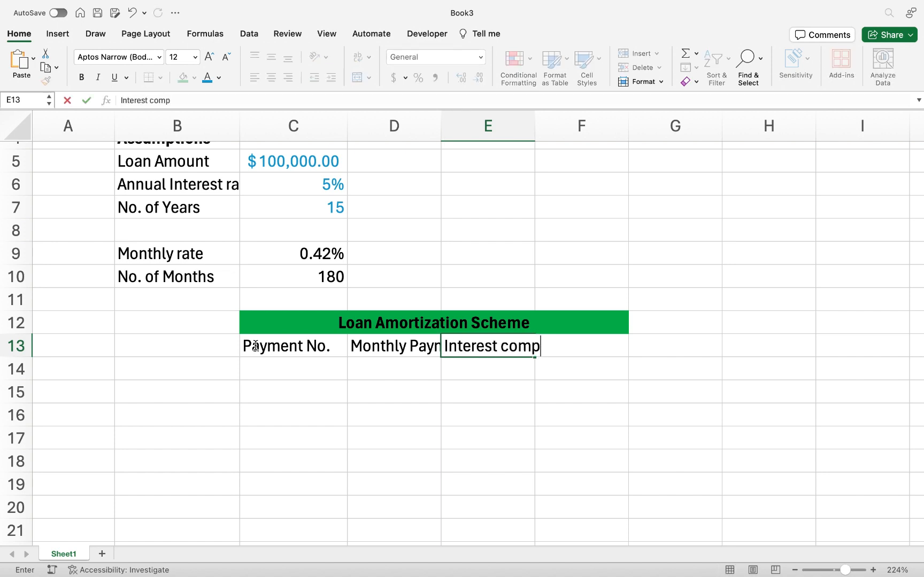
type("onent")
key("Tab")
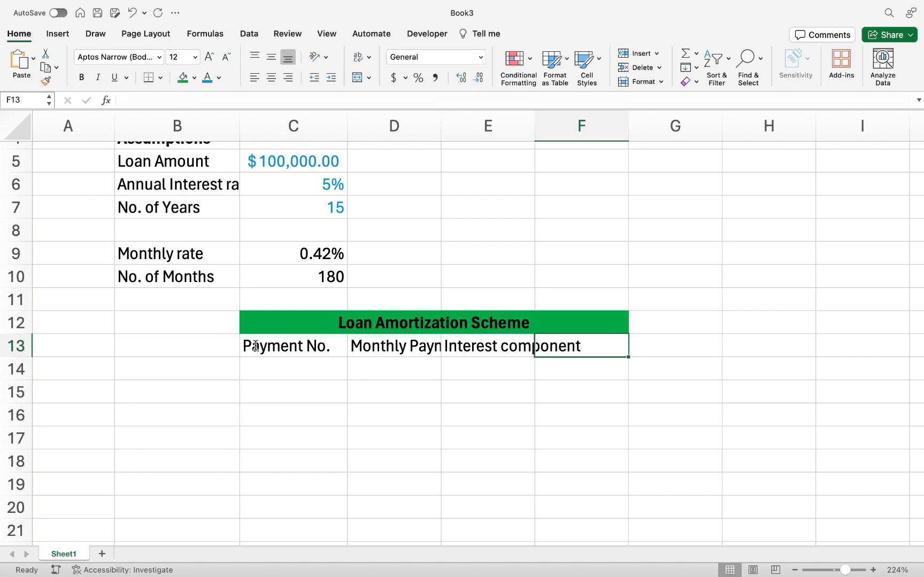
type("Pr")
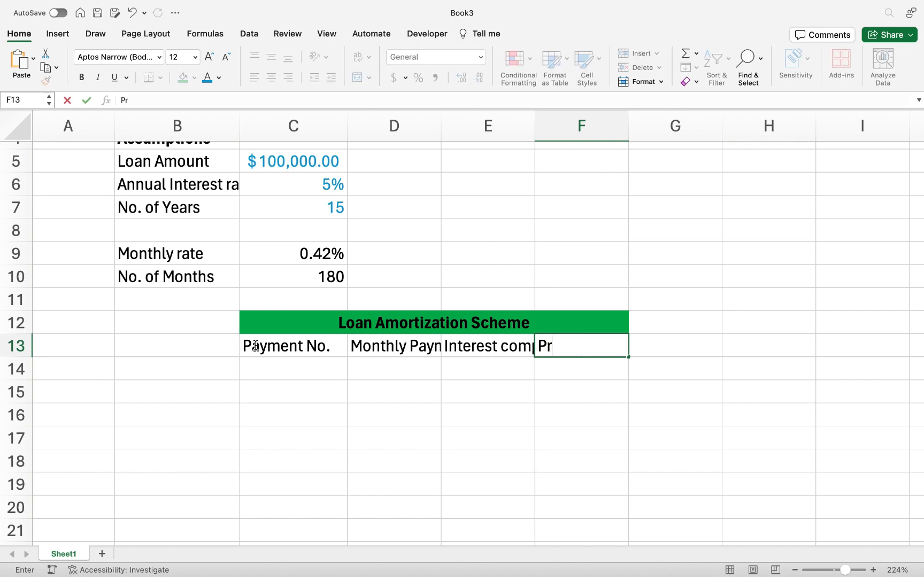
type("incipal")
key("Tab")
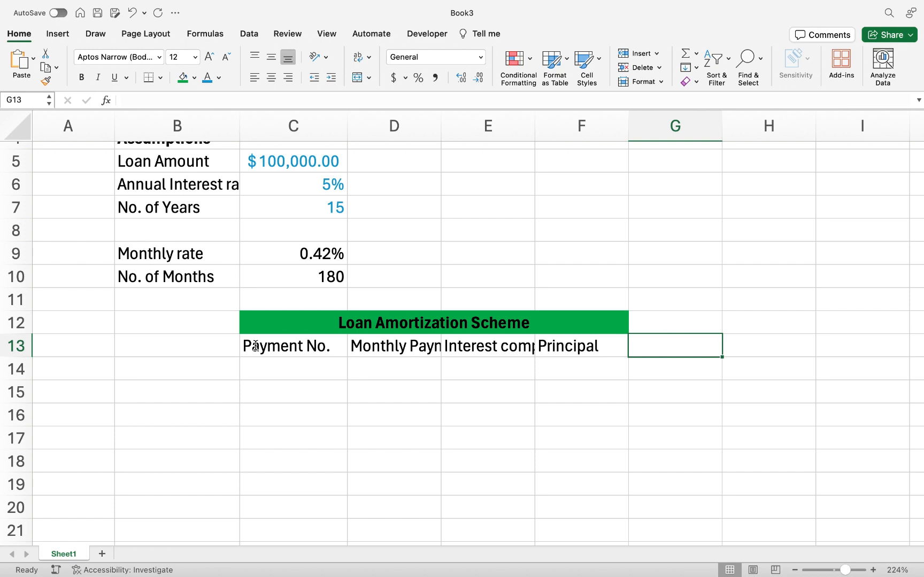
type("Remain")
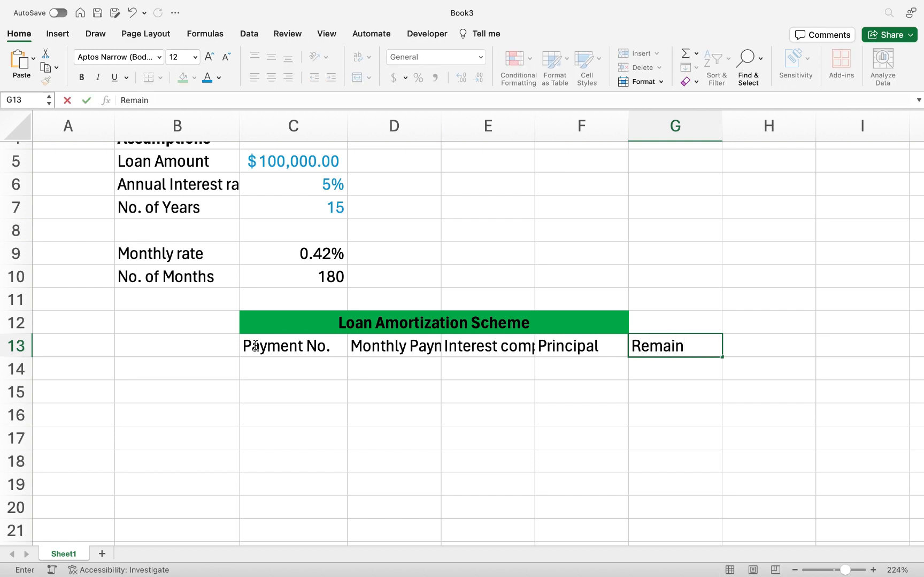
type("ing Loa")
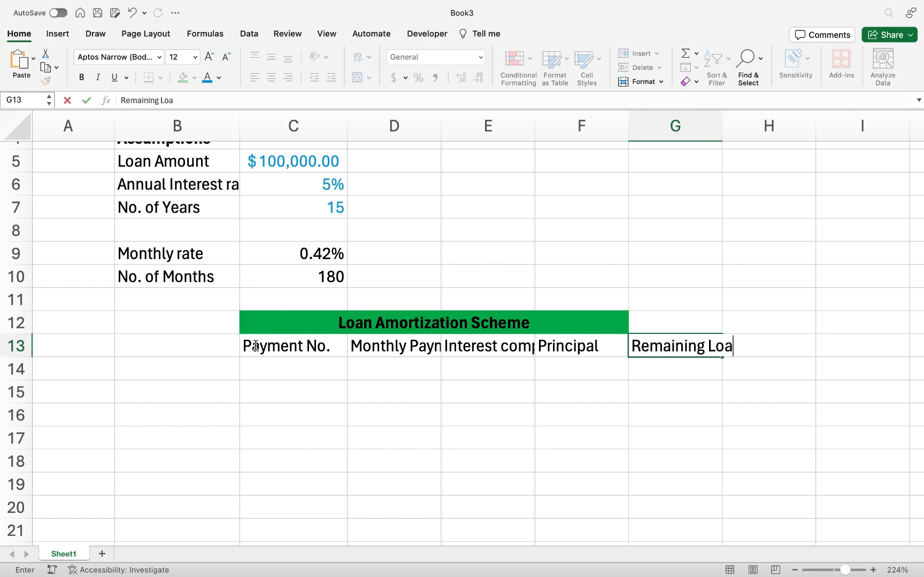
type("n Balance")
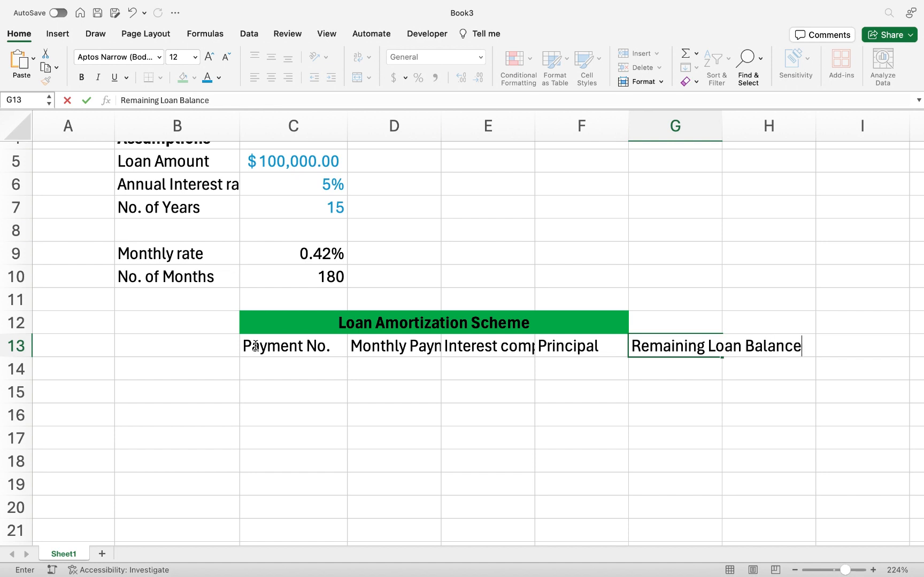
- Fit columns C to E to their header texts and extend the merged green title across C12:H12
left_click_drag(649, 126, 624, 123)
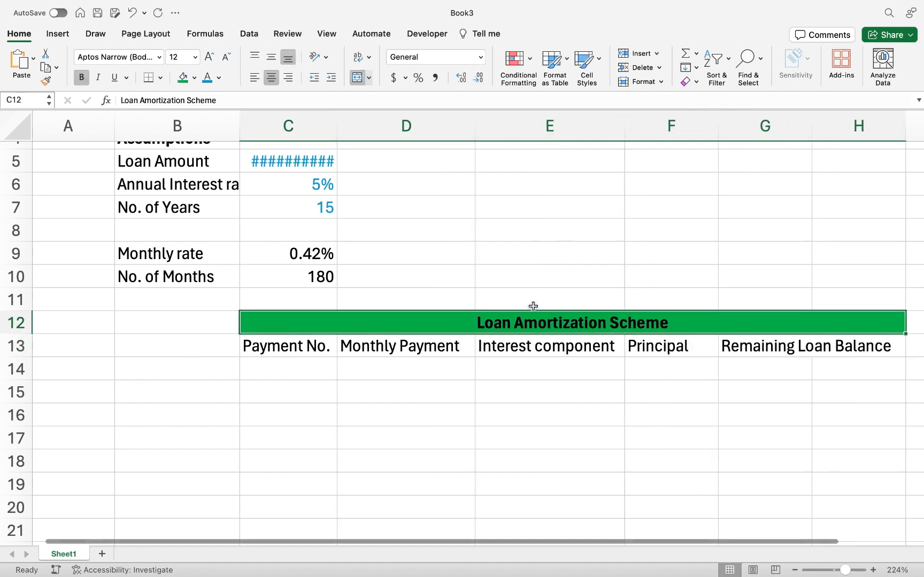
- Shorten the header in E13 to Interest
left_click(616, 346)
double_click(615, 346)
key("BackSpace")
key("BackSpace")
key("BackSpace")
key("BackSpace")
key("BackSpace")
key("BackSpace")
key("BackSpace")
key("BackSpace")
key("BackSpace")
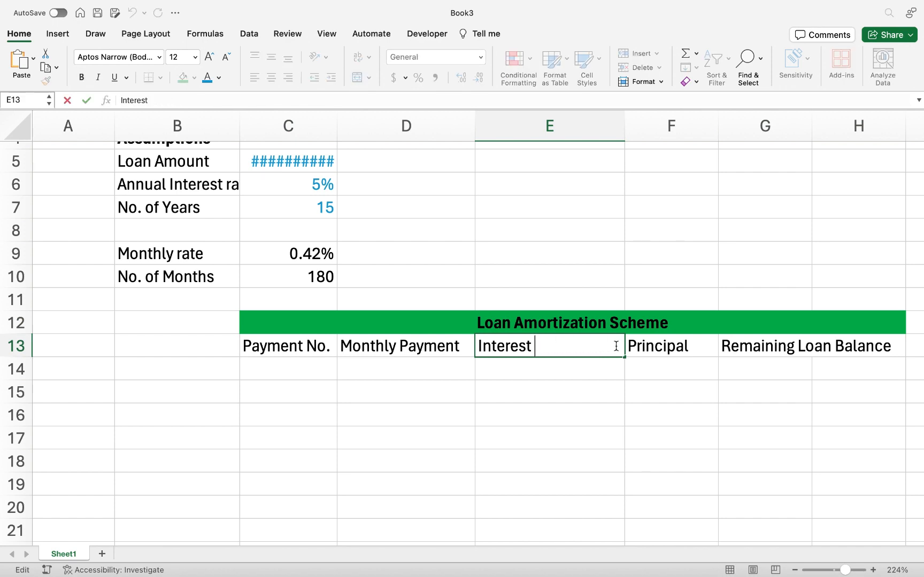
key("Return")
- Narrow column F to fit the Principal header and widen column G for the Remaining Loan Balance header
left_click(676, 346)
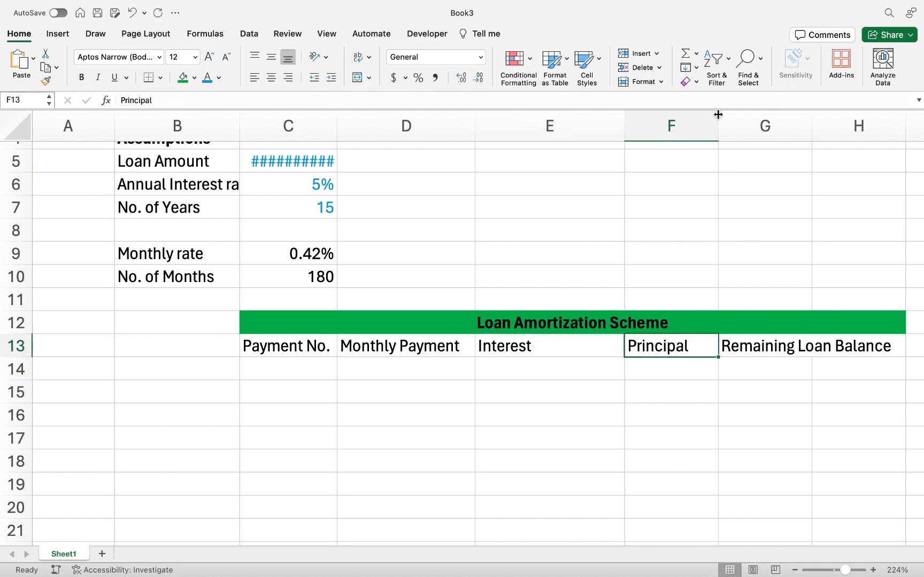
left_click_drag(718, 120, 702, 122)
left_click(761, 348)
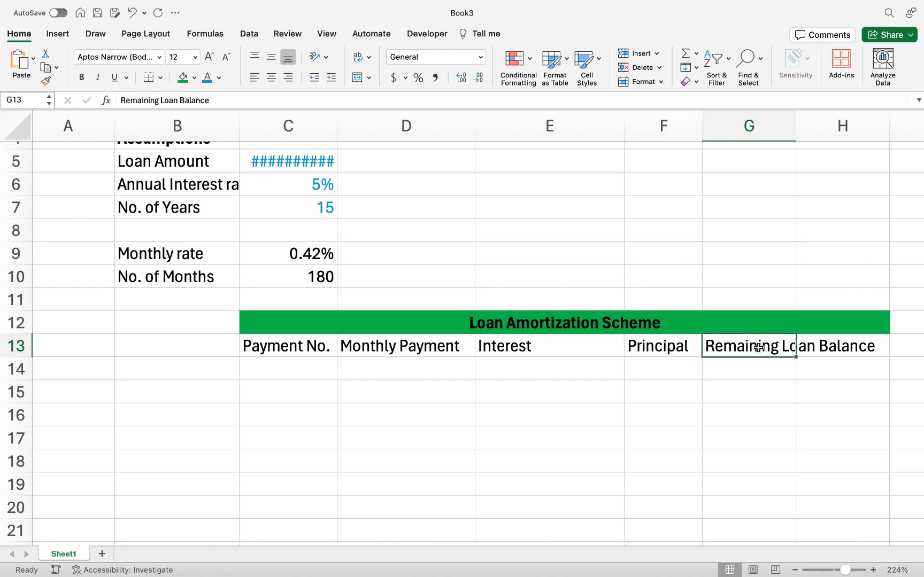
left_click_drag(789, 141, 870, 132)
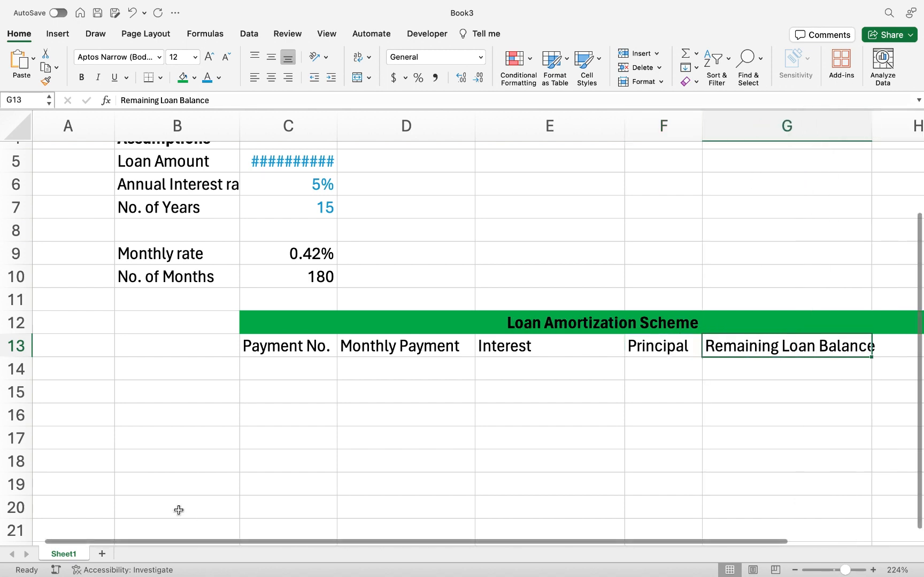
- Generate the payment numbers from C14 downward with =SEQUENCE(C10) and check how far the list extends
left_click(275, 350)
left_click(266, 371)
type("=")
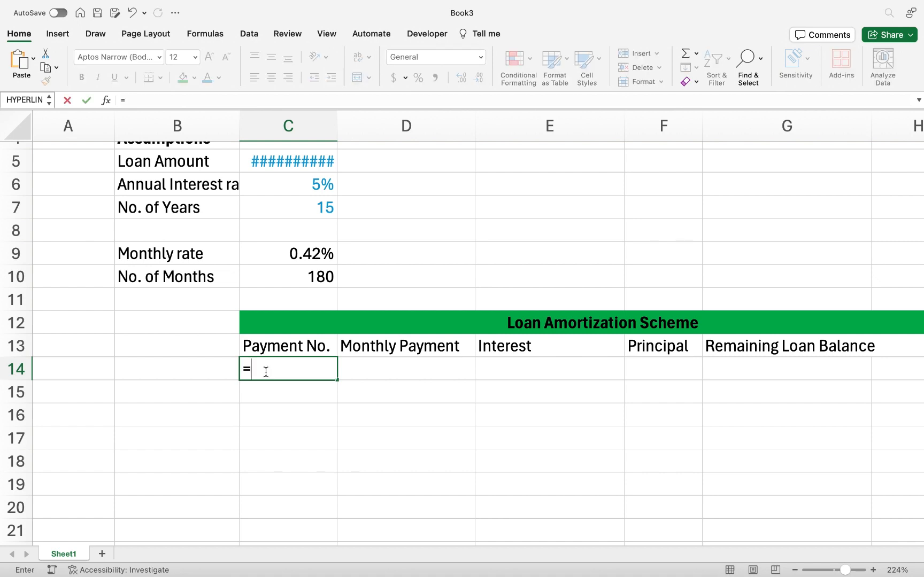
type("seq")
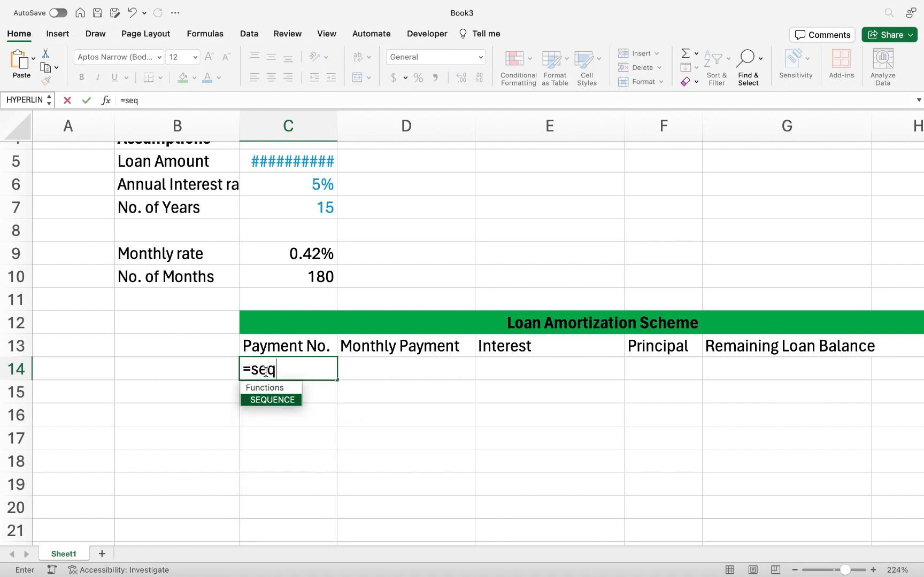
key("Tab")
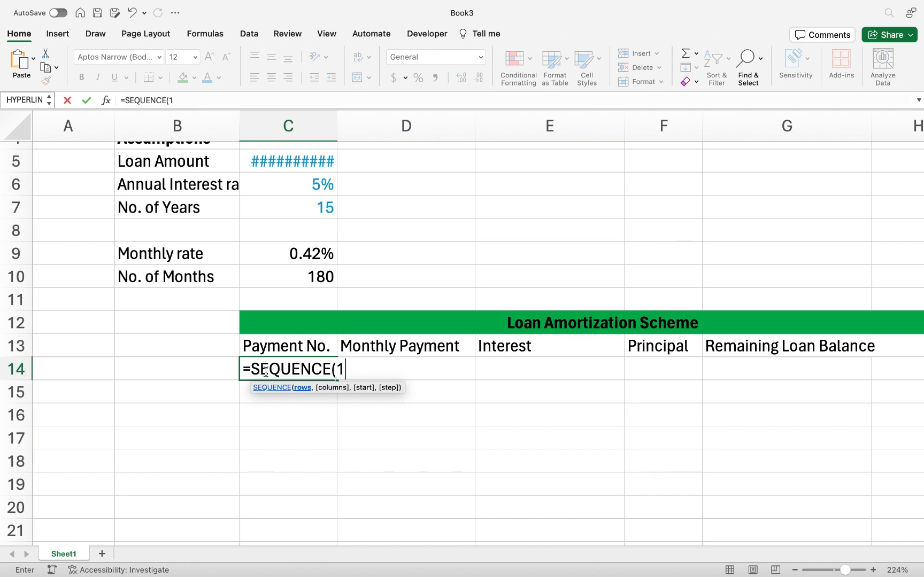
left_click(322, 277)
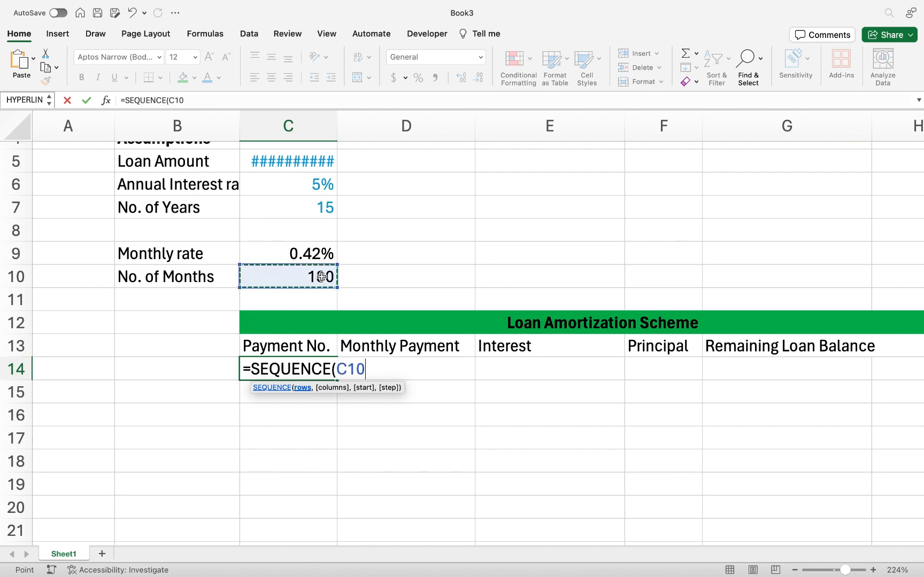
type(")")
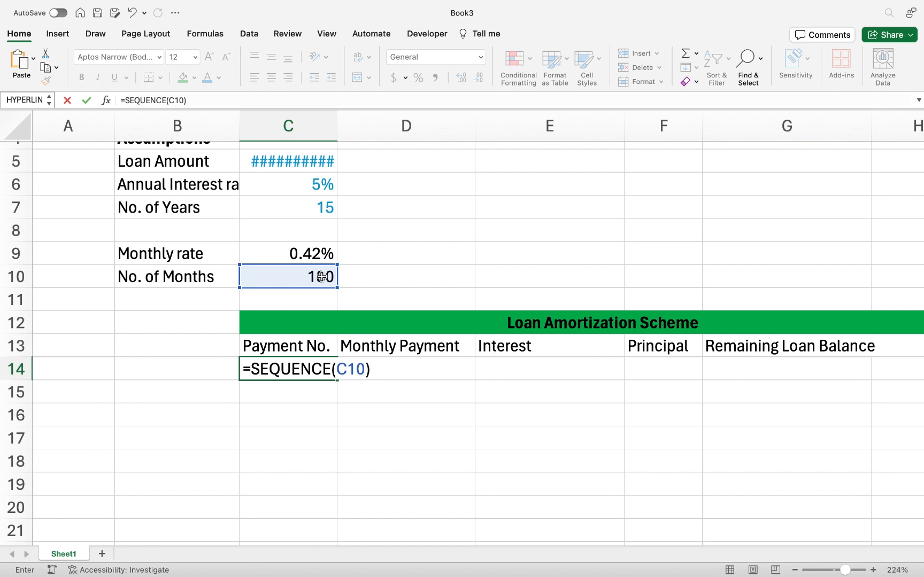
key("Return")
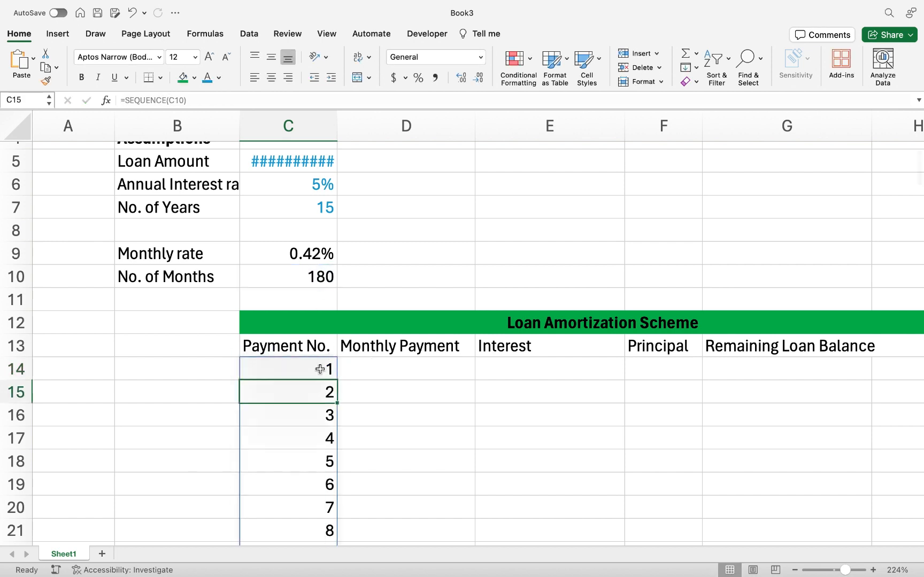
left_click(319, 369)
key("ctrl+shift+Down")
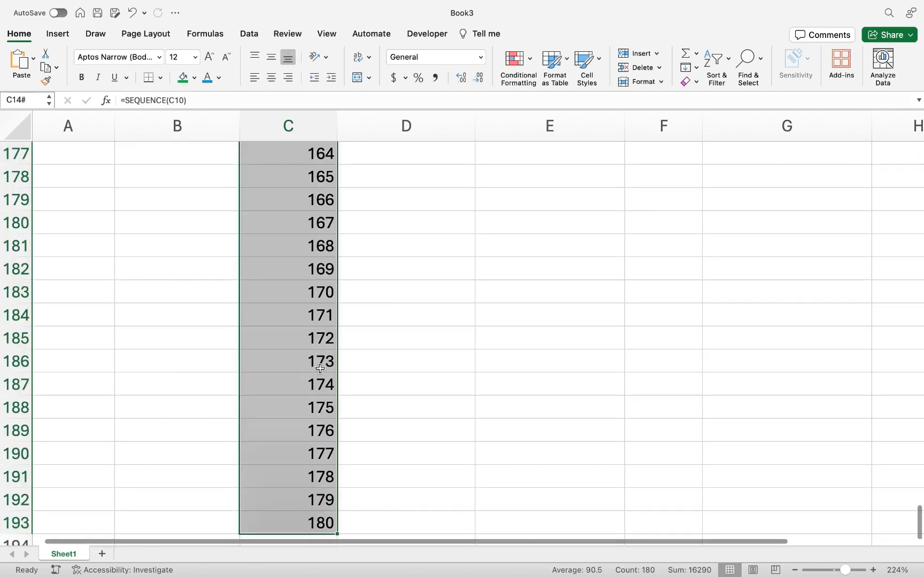
- Calculate the first monthly payment in D14 with =PMT($C$9,$C$10,C5,,0), using payments at the end of the period
key("Right")
type("=")
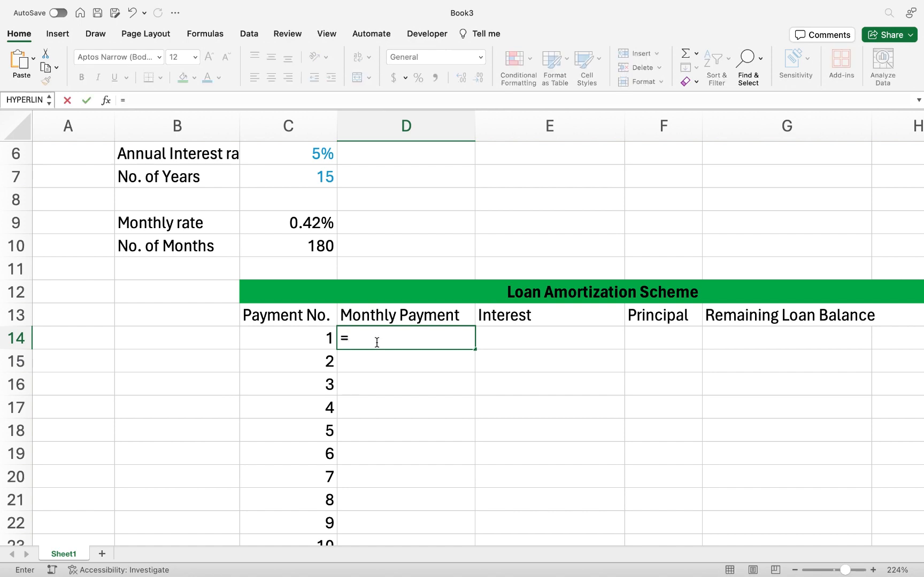
type("pmt")
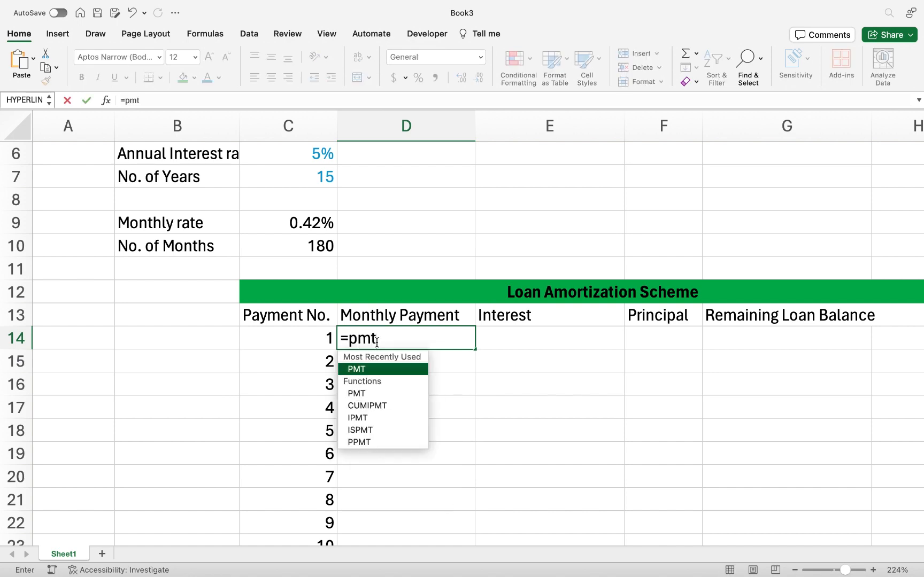
key("Tab")
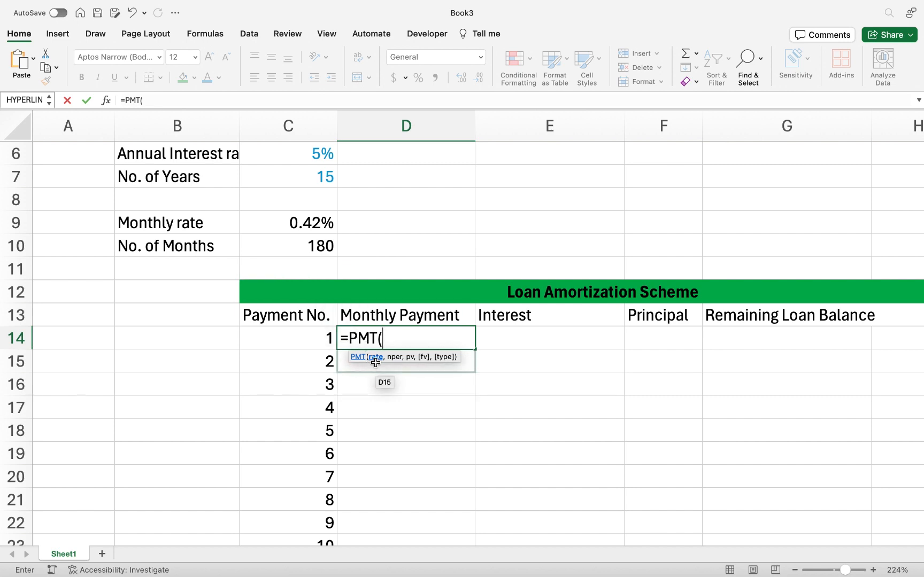
left_click(307, 224)
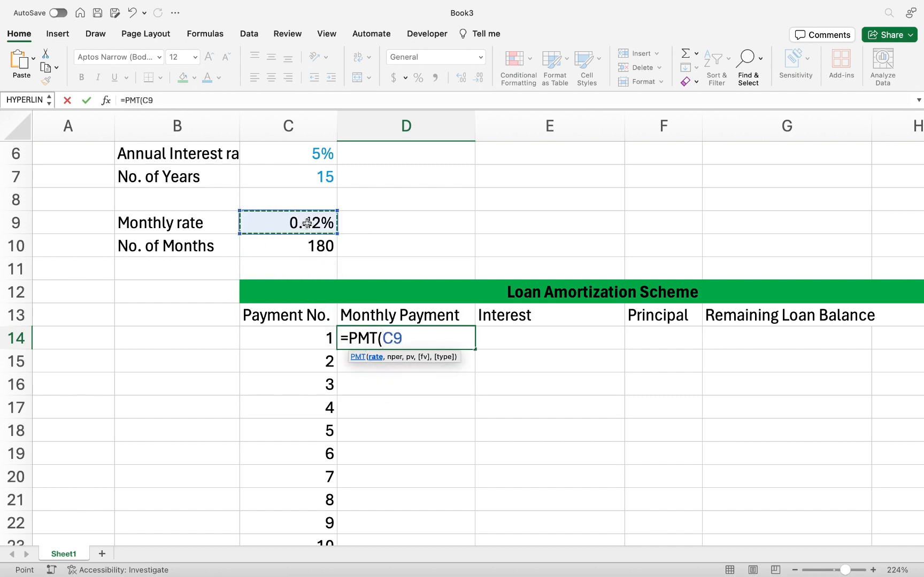
key("F4")
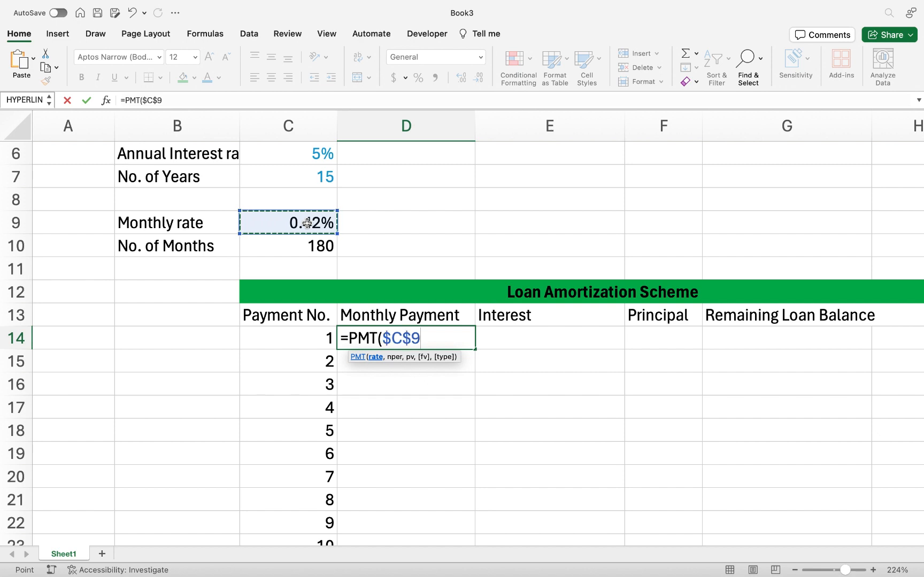
type(",")
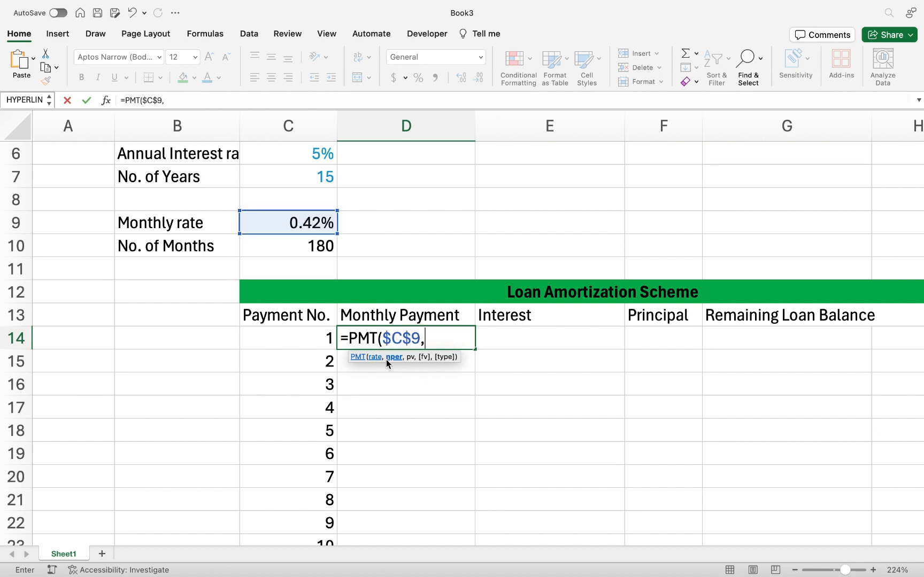
left_click(314, 247)
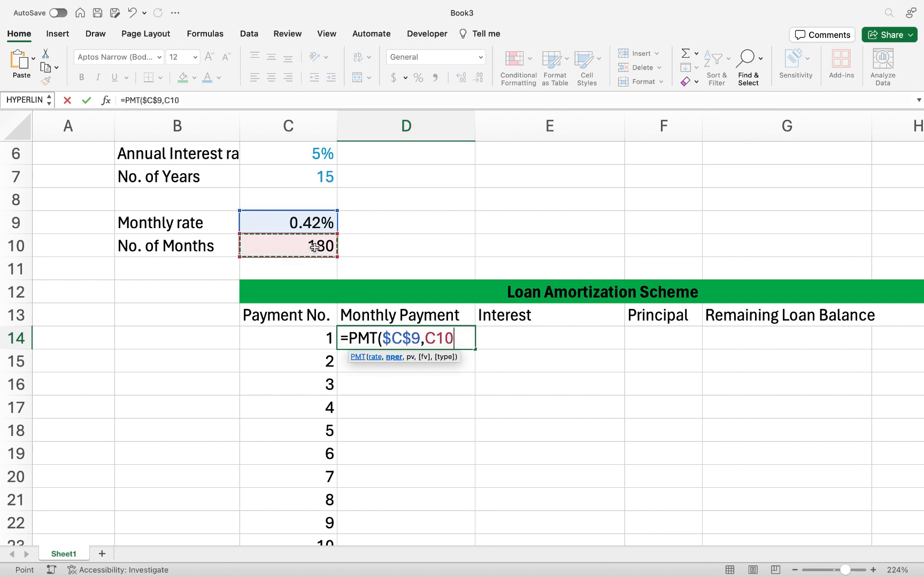
key("F4")
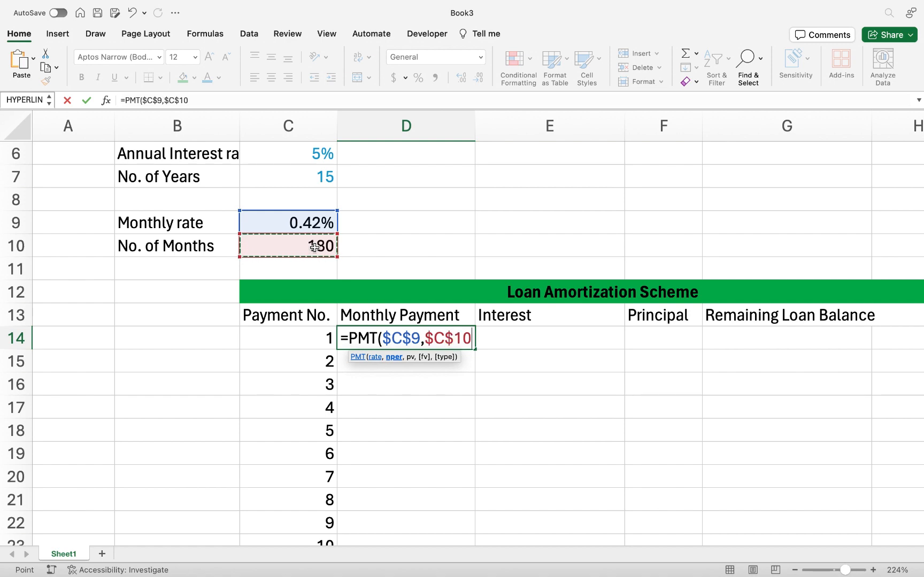
type(",")
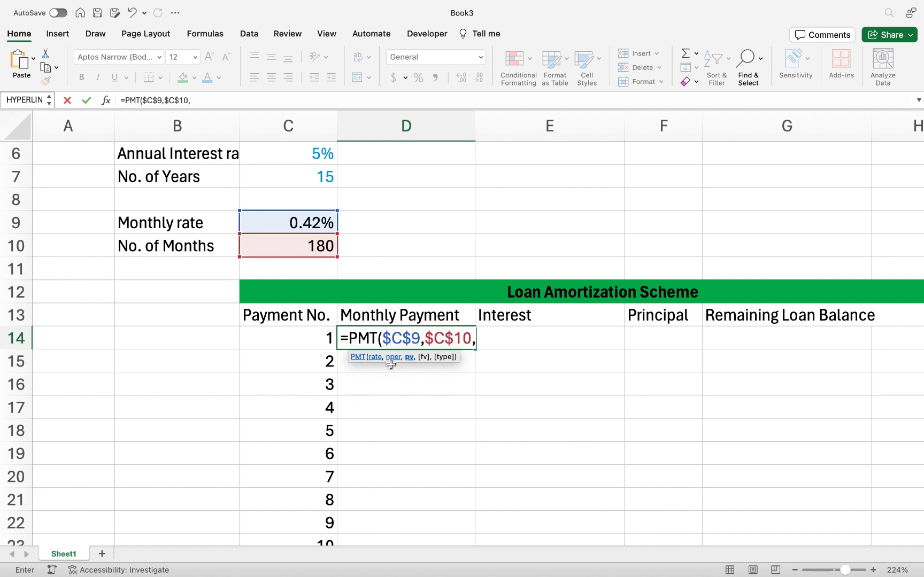
scroll(358, 204, "up", 4)
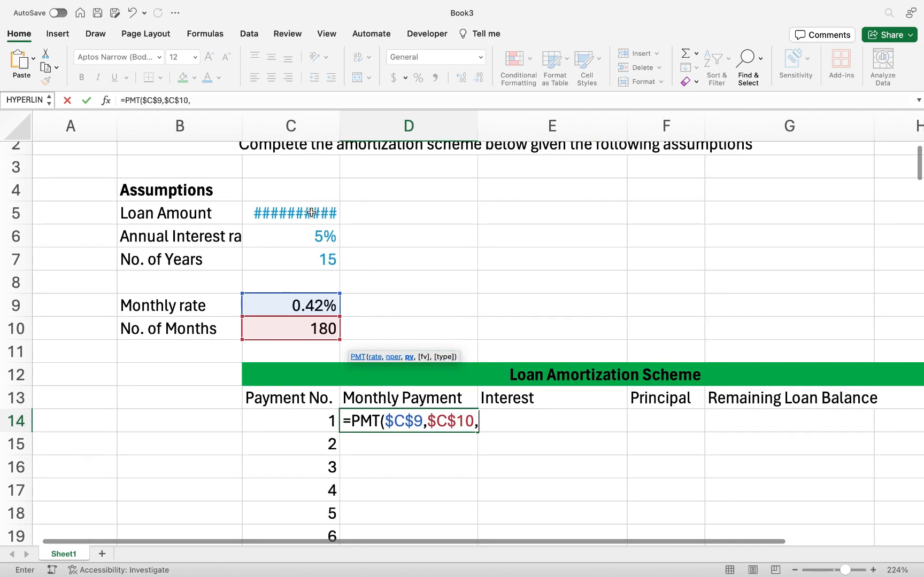
left_click(311, 213)
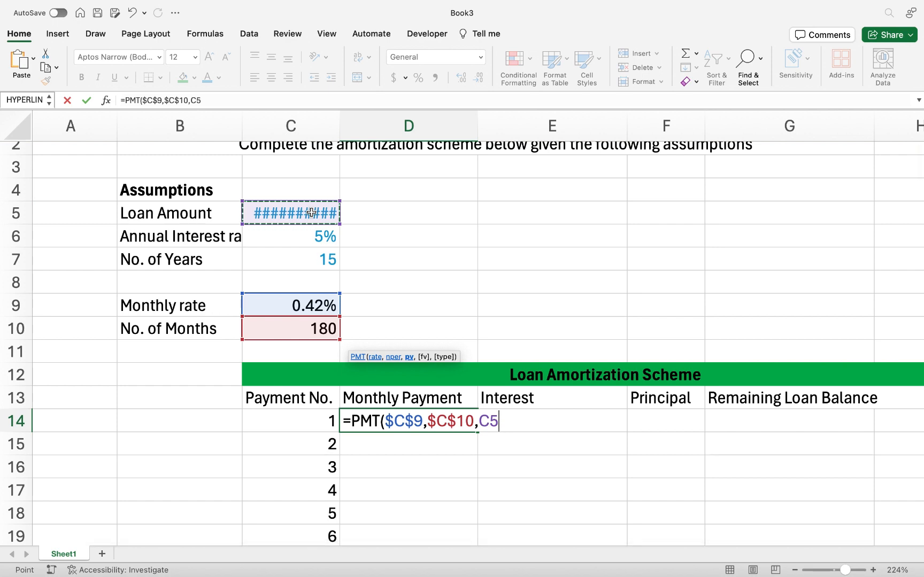
type(",")
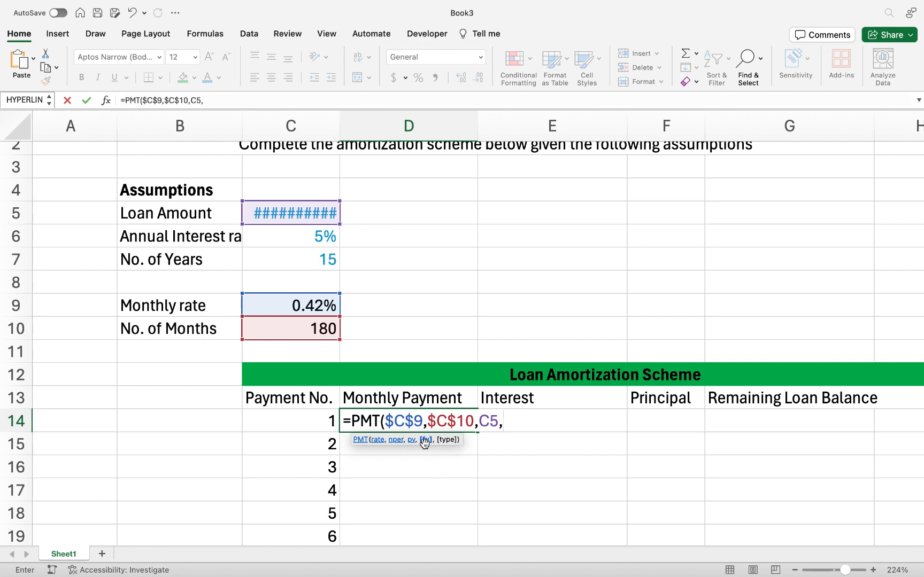
type(",")
key("Down")
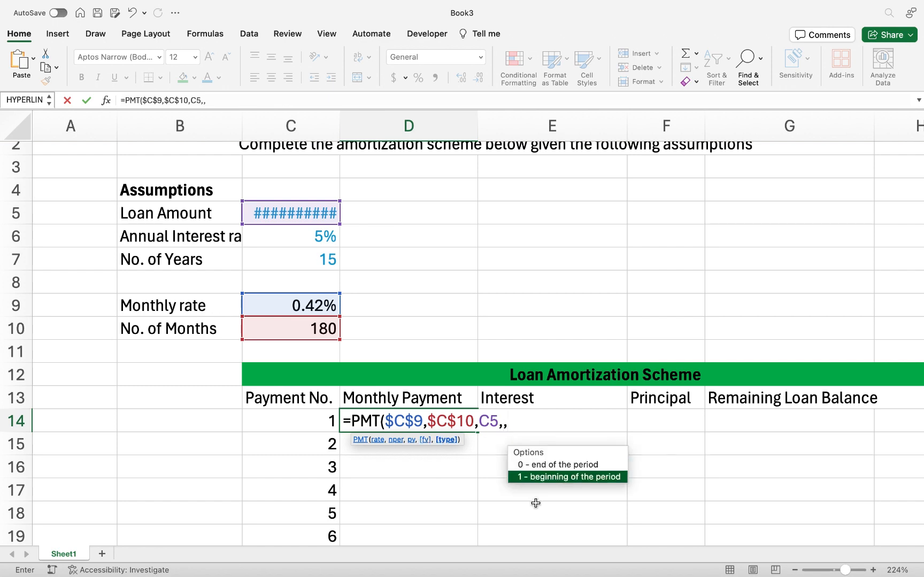
double_click(547, 466)
type(")")
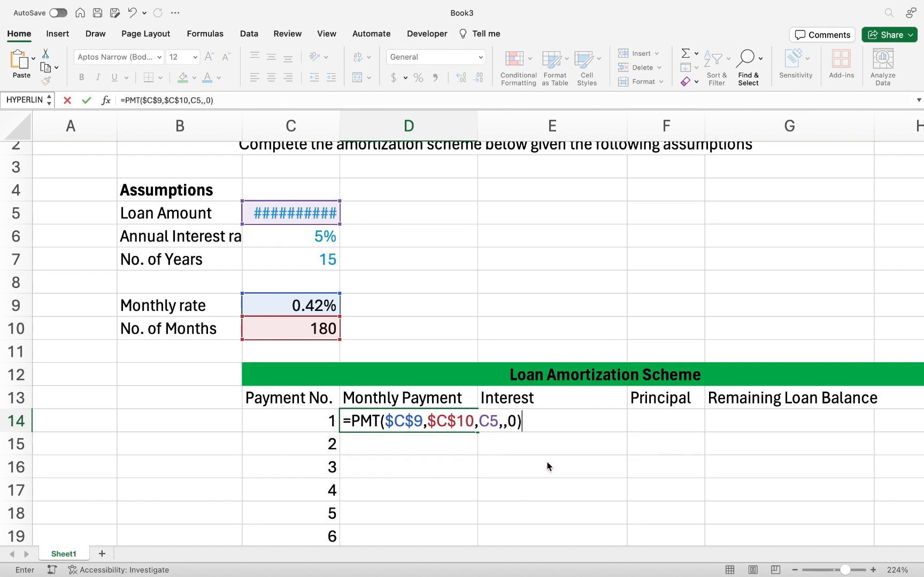
key("Return")
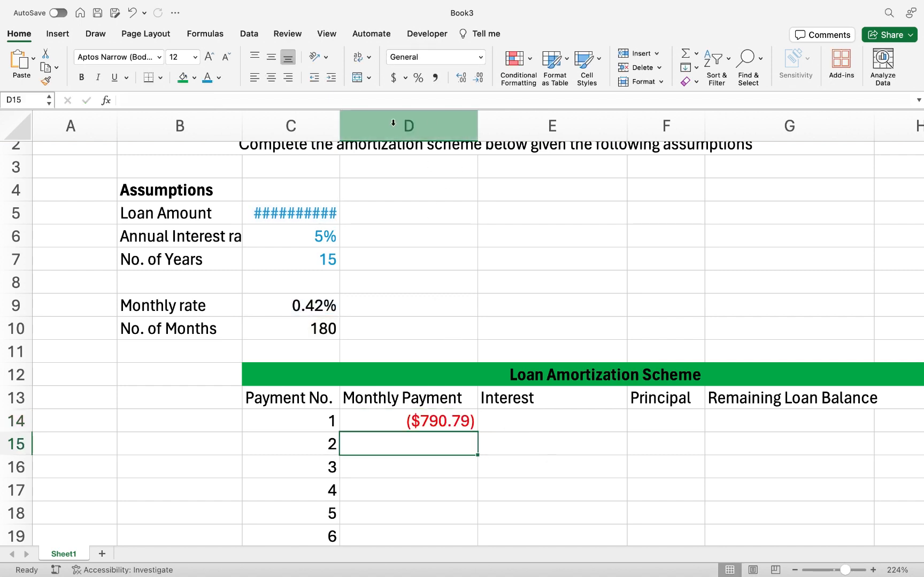
- Widen column C so the loan amount in C5 displays in full
mouse_move(342, 126)
left_mouse_down()
mouse_move(403, 127)
mouse_move(353, 124)
left_mouse_up()
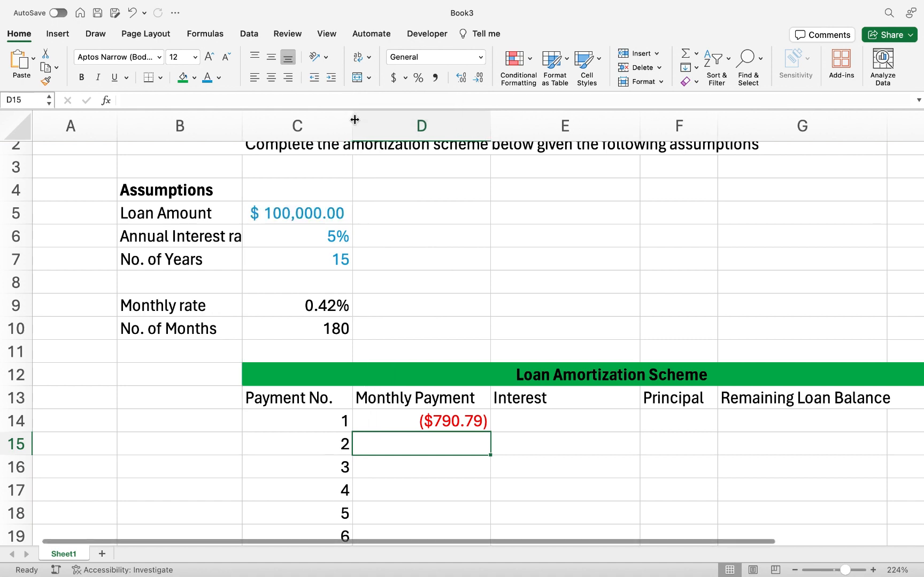
- Review the PMT formula in D14 and try to fill it down the column with the relative C5 reference
left_click(448, 424)
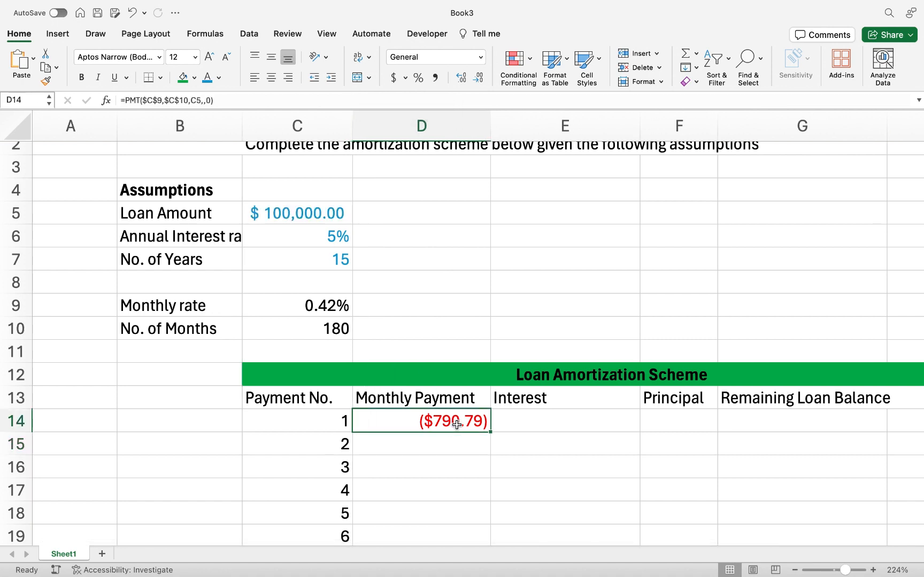
double_click(415, 426)
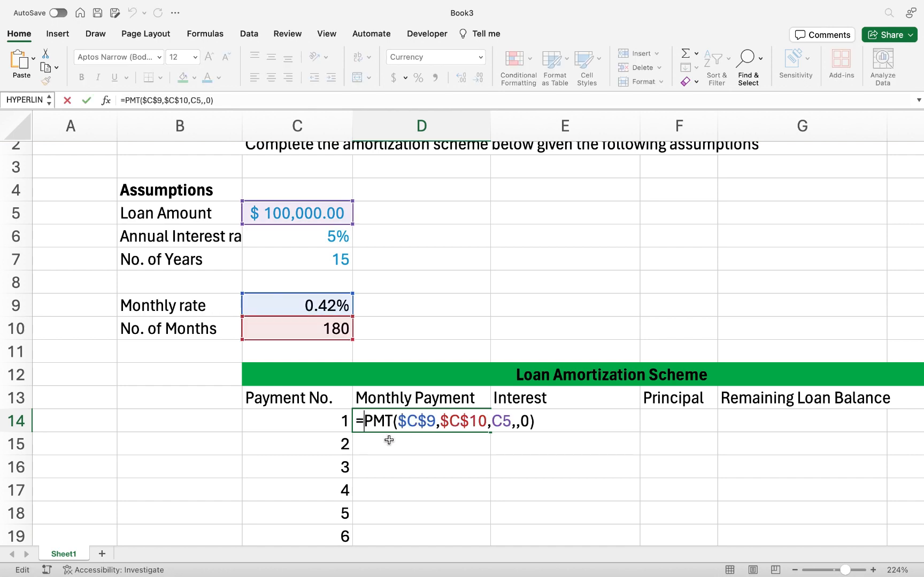
key("Return")
left_click(480, 423)
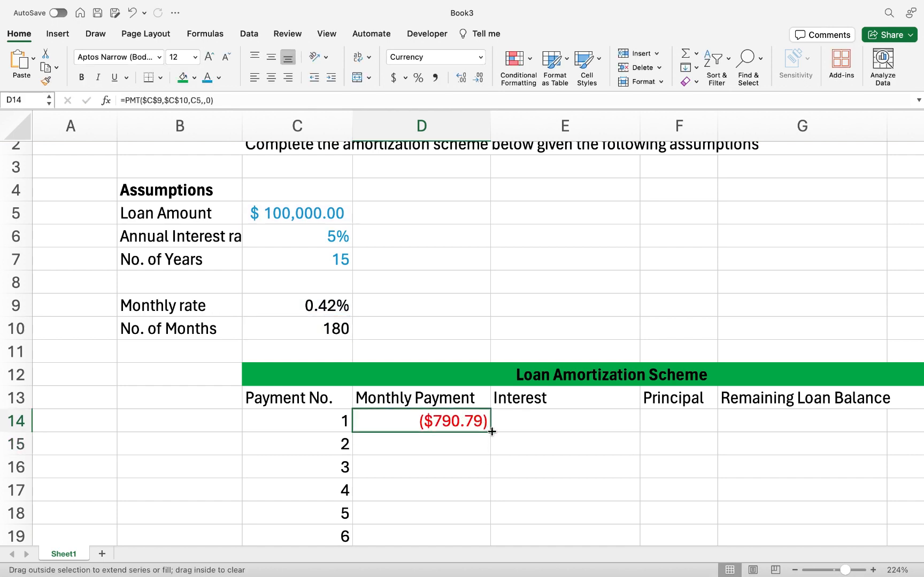
double_click(492, 432)
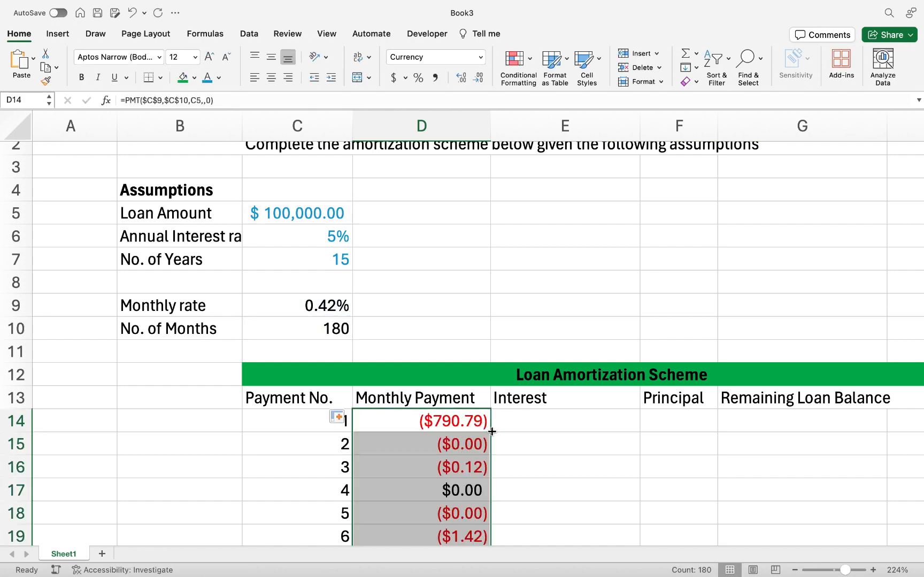
- Make the loan amount reference in D14 absolute as $C$5, refill the Monthly Payment column, and check the payments down the list
left_click(454, 426)
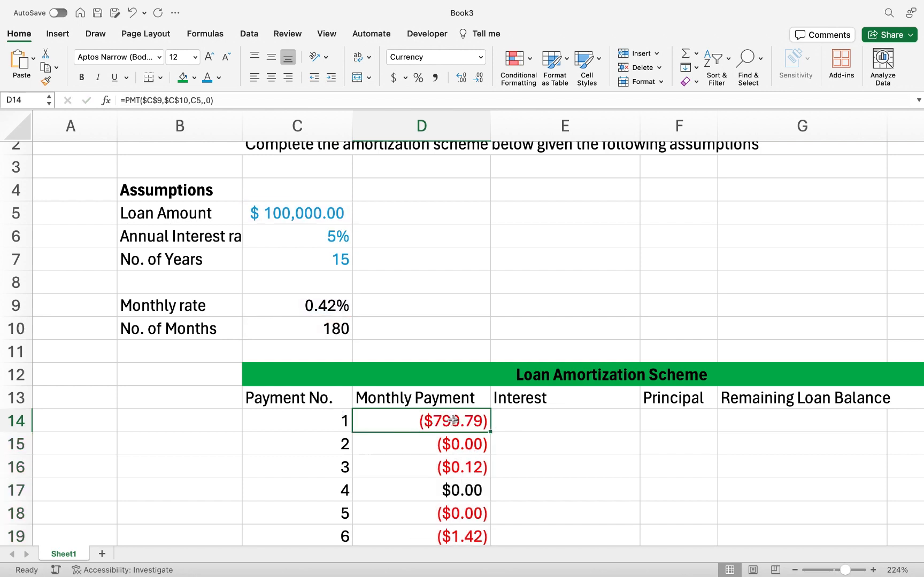
double_click(430, 421)
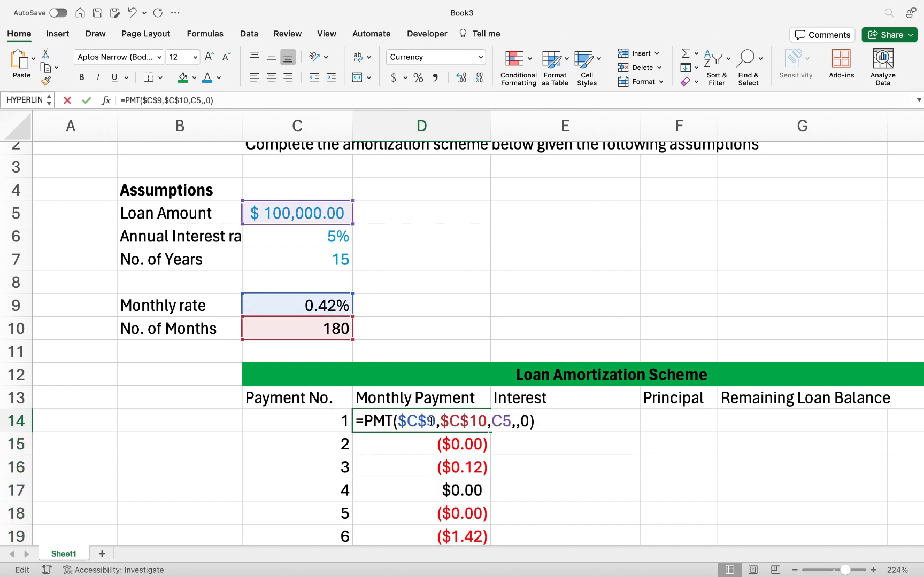
left_click(502, 422)
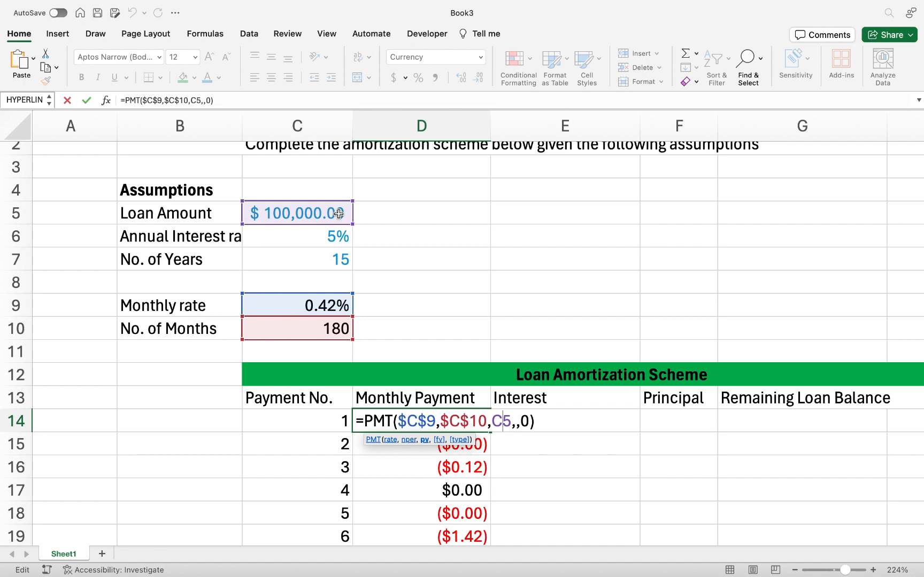
key("F4")
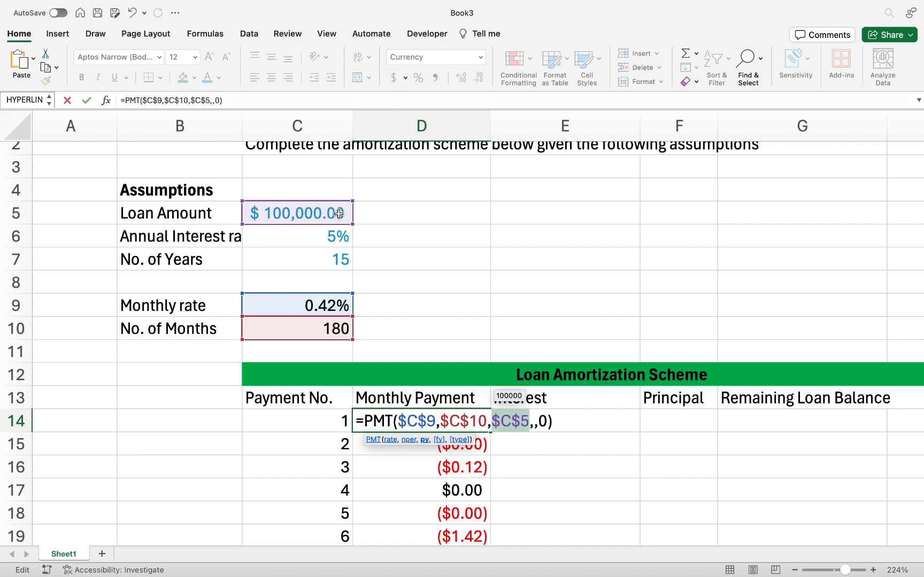
key("Return")
left_click(471, 422)
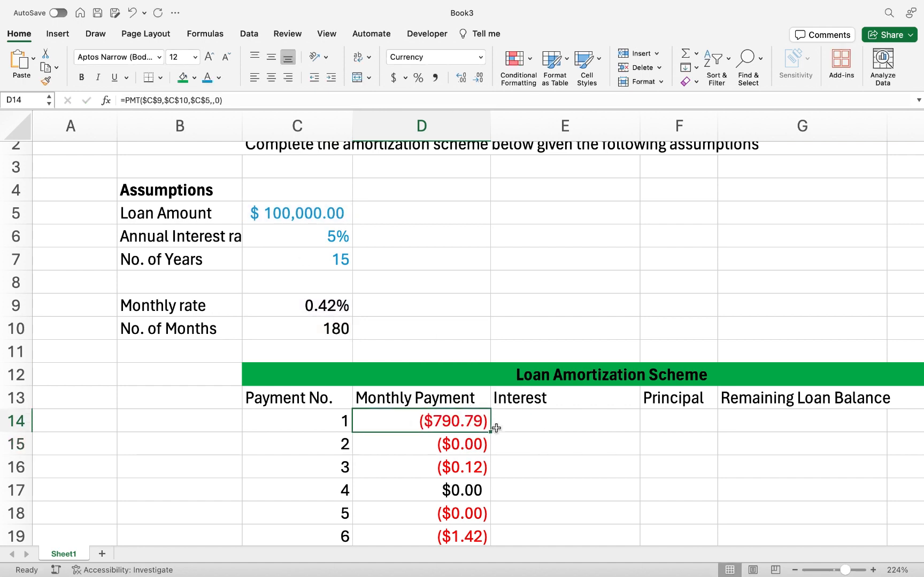
double_click(489, 430)
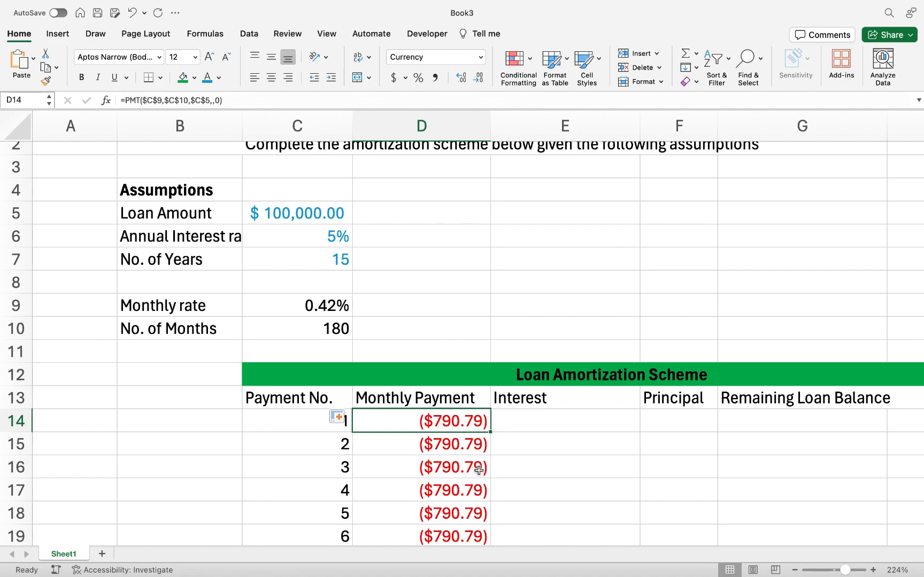
scroll(474, 471, "down", 10)
scroll(479, 470, "down", 20)
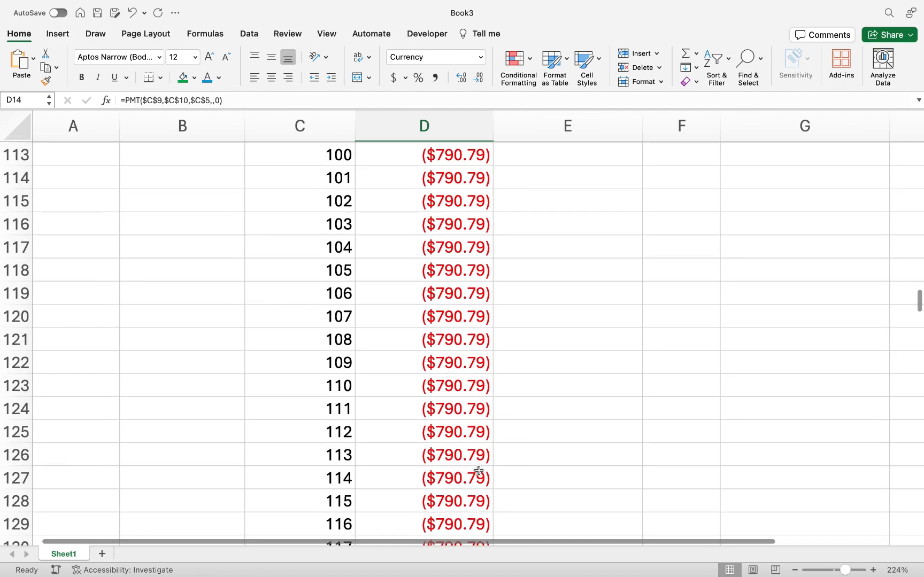
scroll(479, 470, "up", 20)
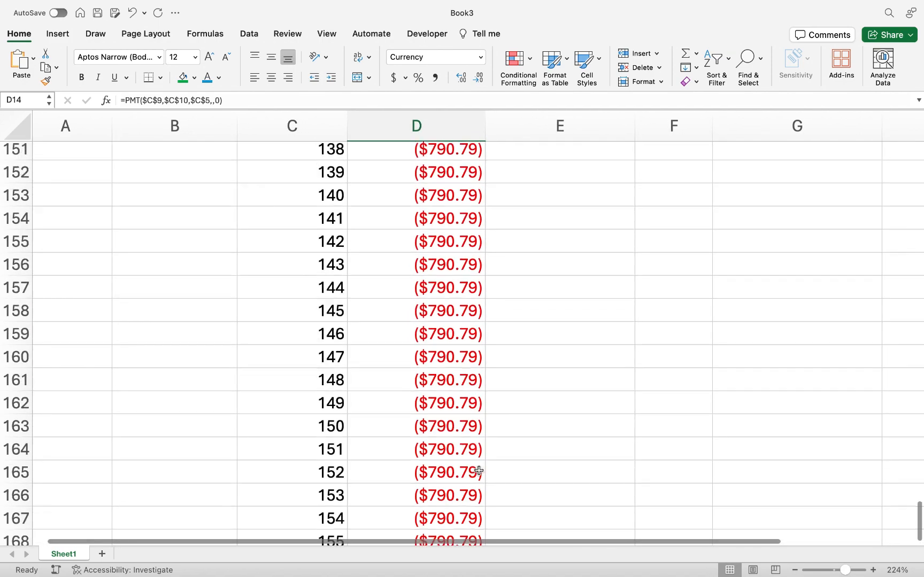
scroll(478, 471, "up", 5)
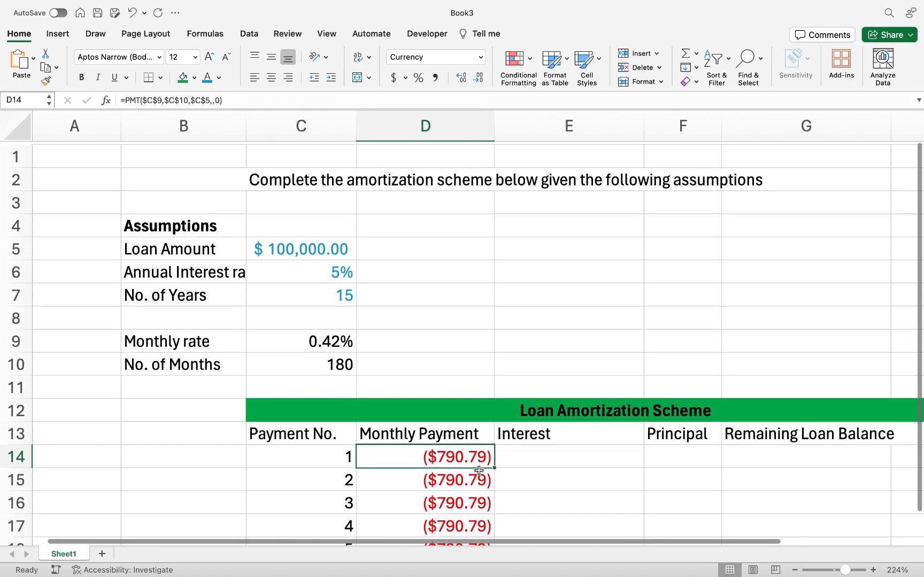
- Negate the D14 payment formula to =-PMT($C$9,$C$10,$C$5,,0) and fill it down the Monthly Payment column
scroll(470, 428, "down", 2)
left_click(458, 346)
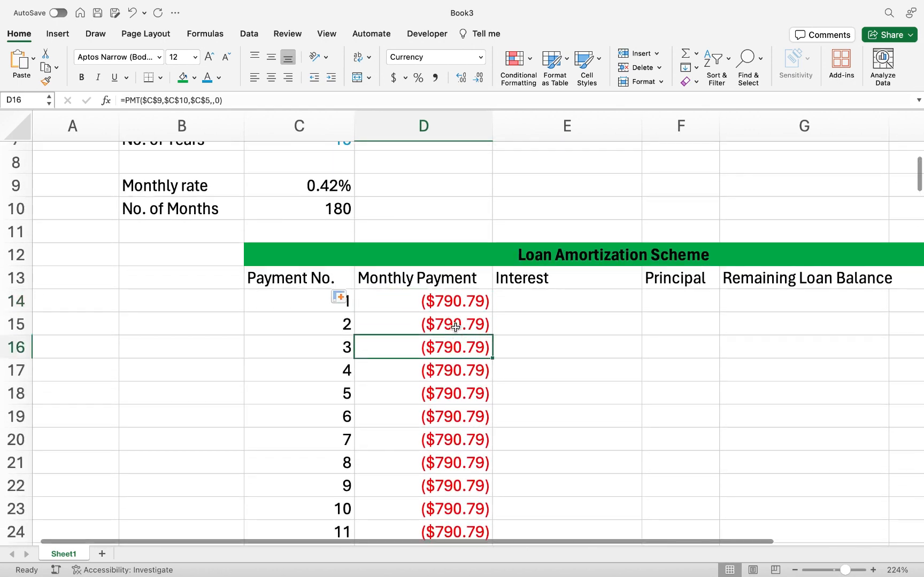
left_click(443, 299)
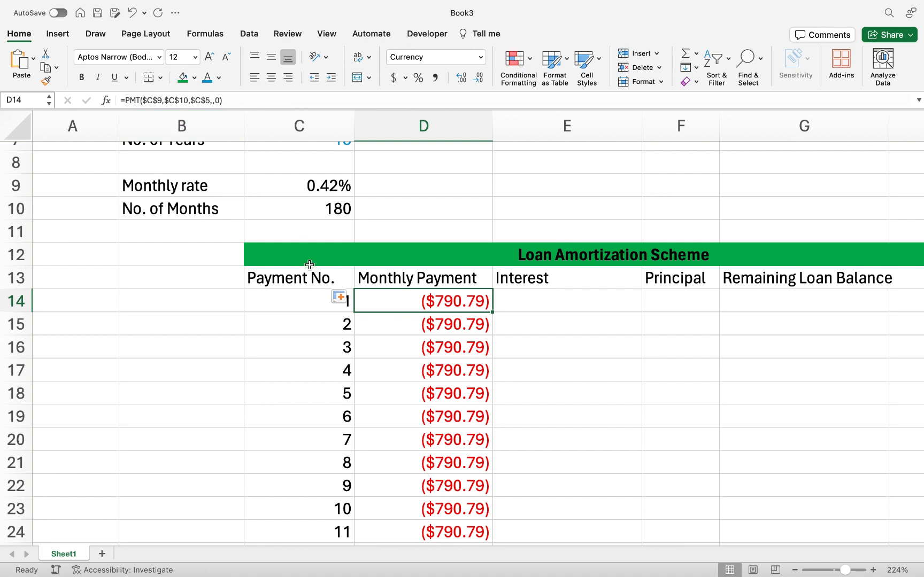
double_click(423, 305)
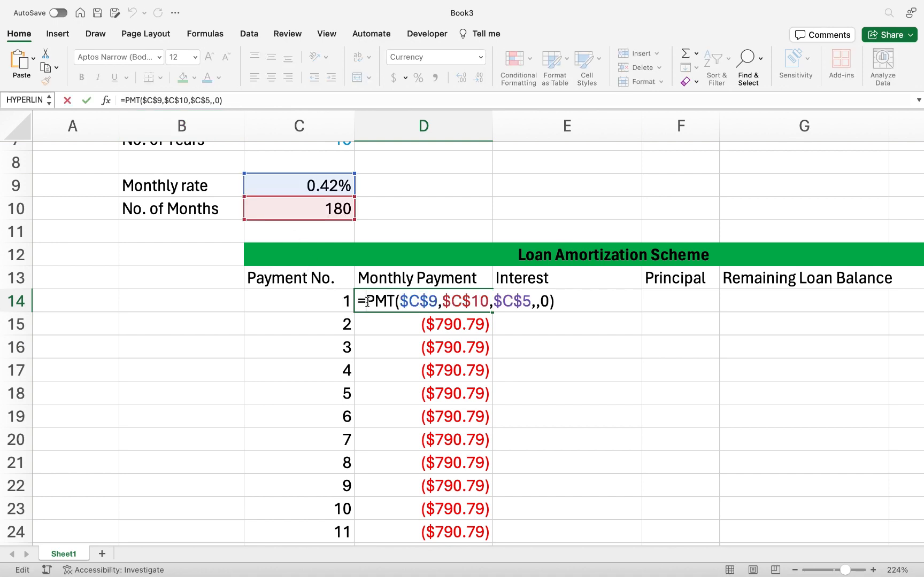
left_click(367, 302)
type("-")
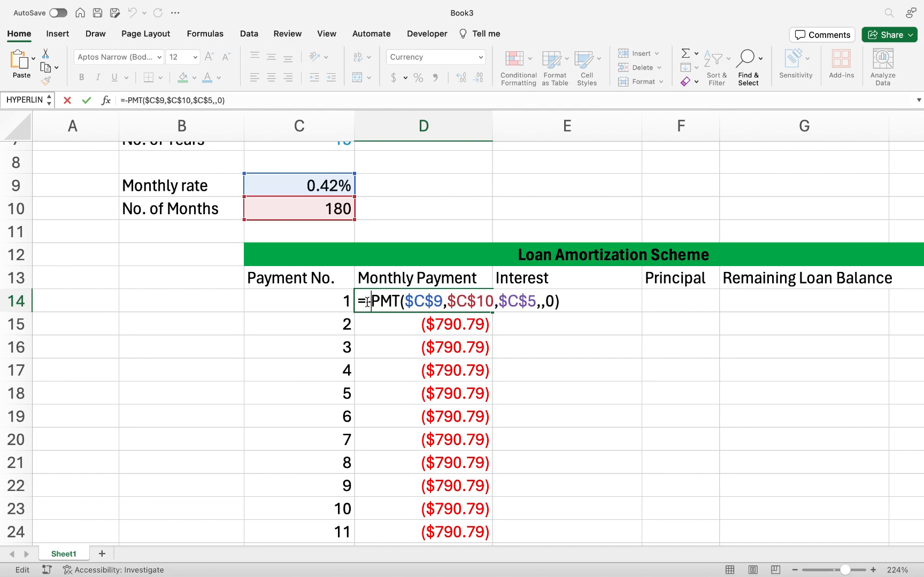
key("Return")
scroll(467, 308, "up", 1)
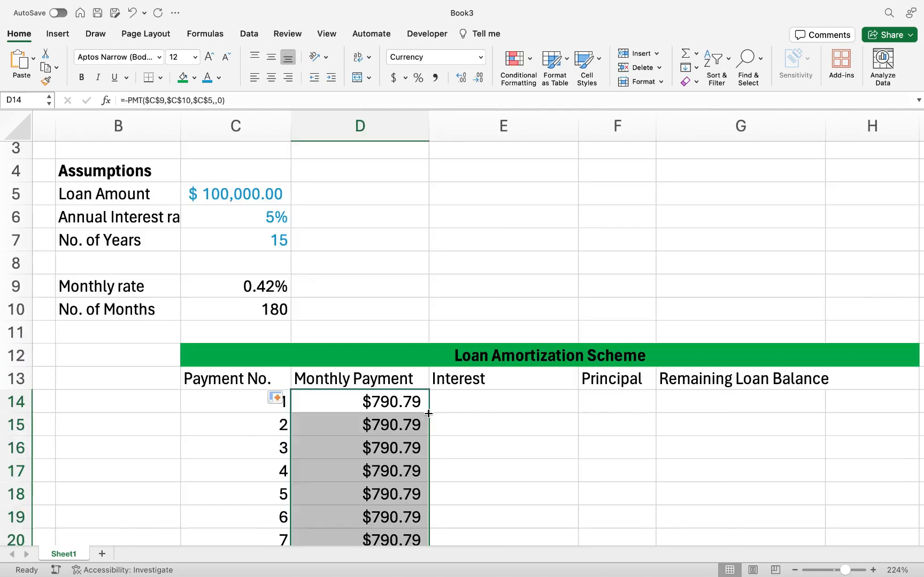
- Center the schedule headers in C13:G13 horizontally
left_click(480, 393)
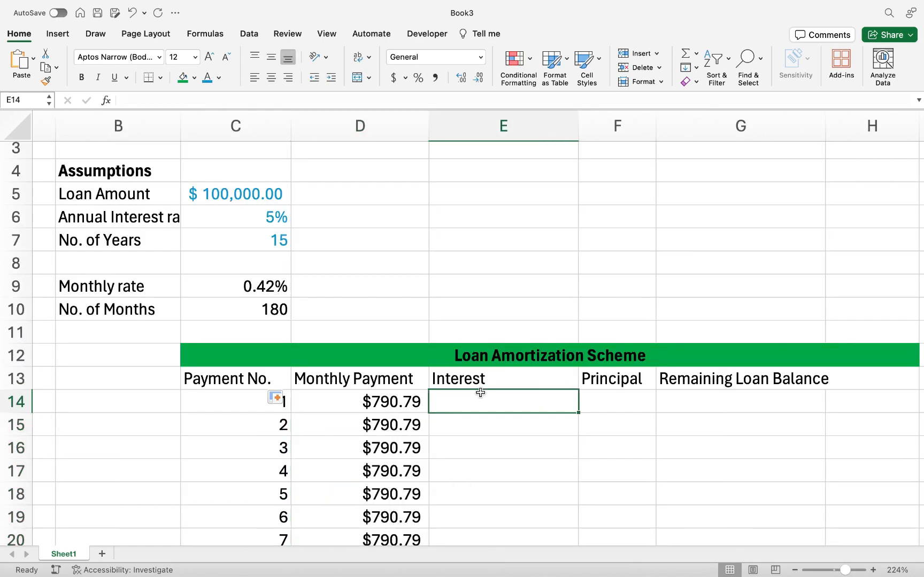
left_click_drag(209, 378, 710, 385)
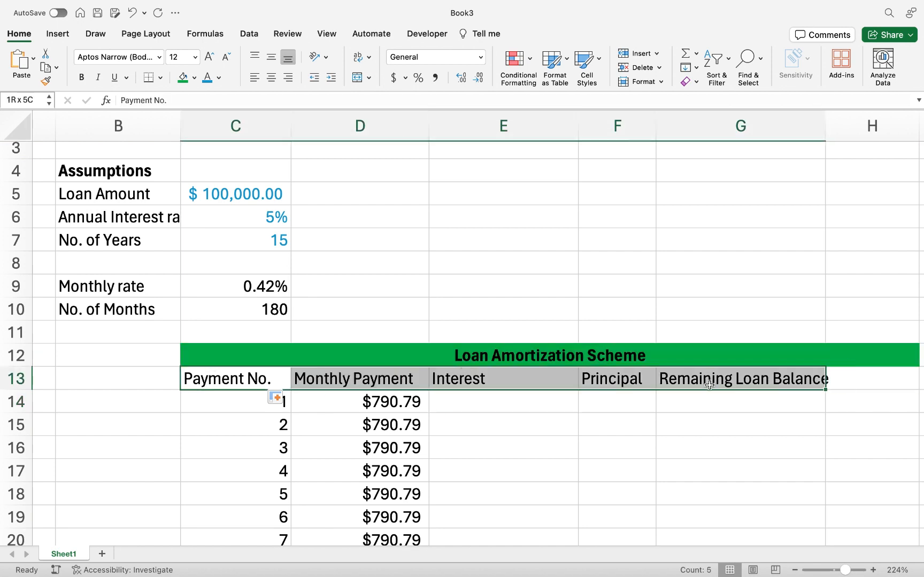
left_click(271, 78)
- Calculate the first month's interest in E14 as monthly rate times loan amount with =C9*C5
left_click(480, 407)
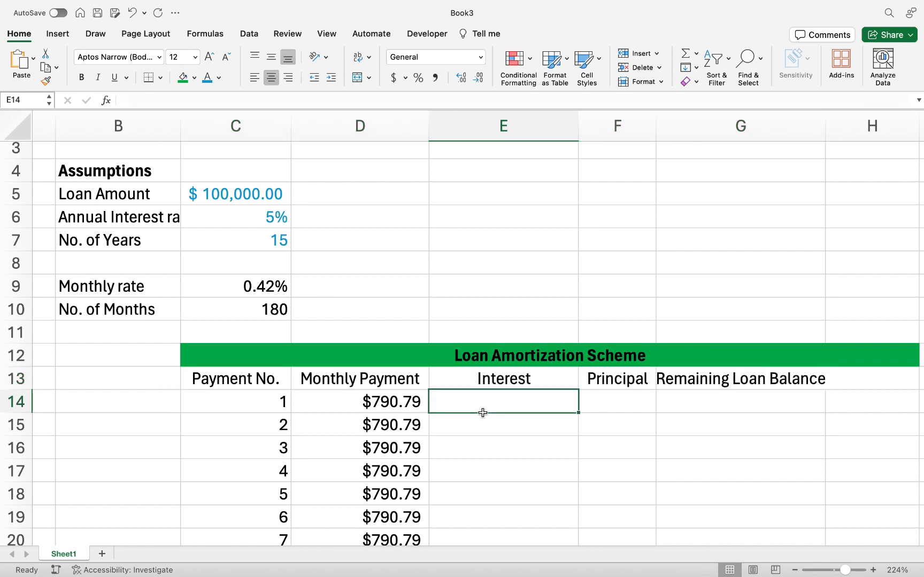
type("=")
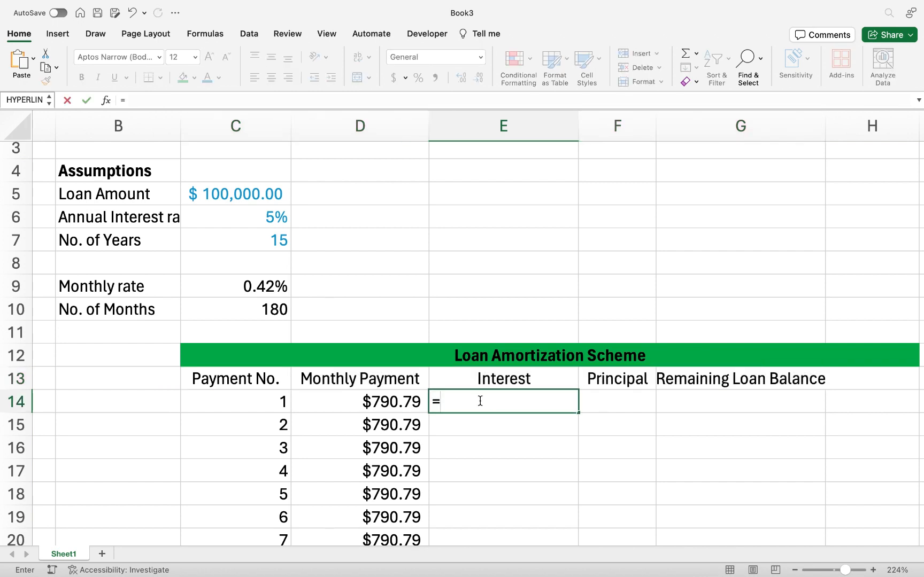
left_click(264, 289)
type("*")
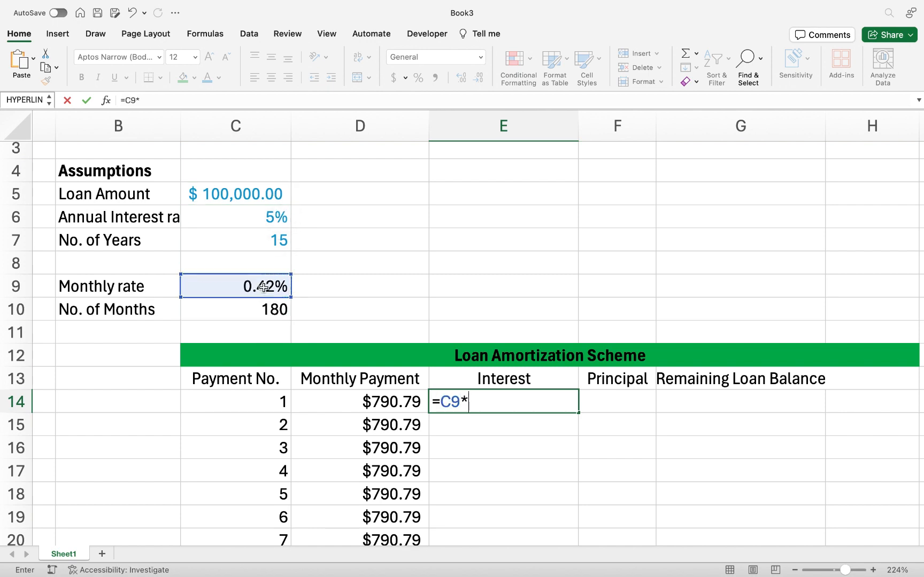
left_click(219, 197)
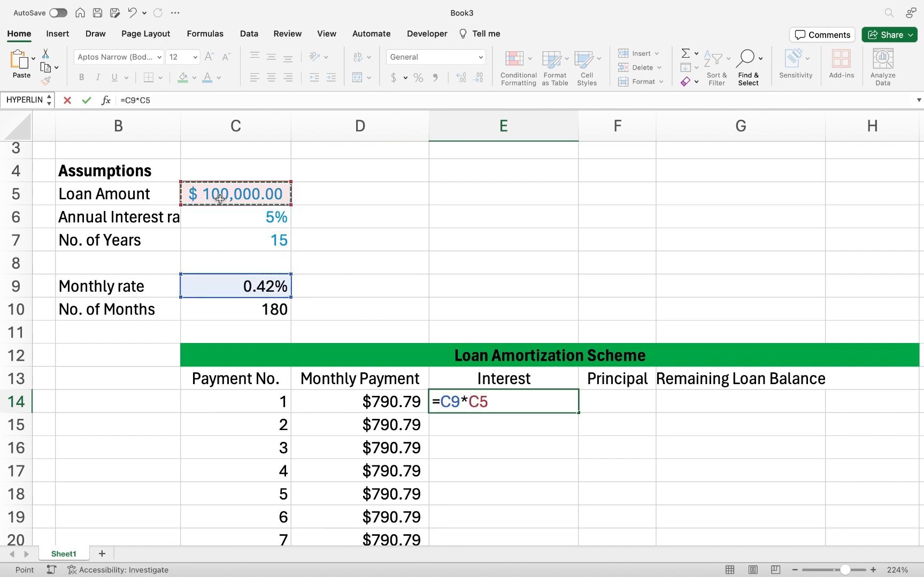
key("Return")
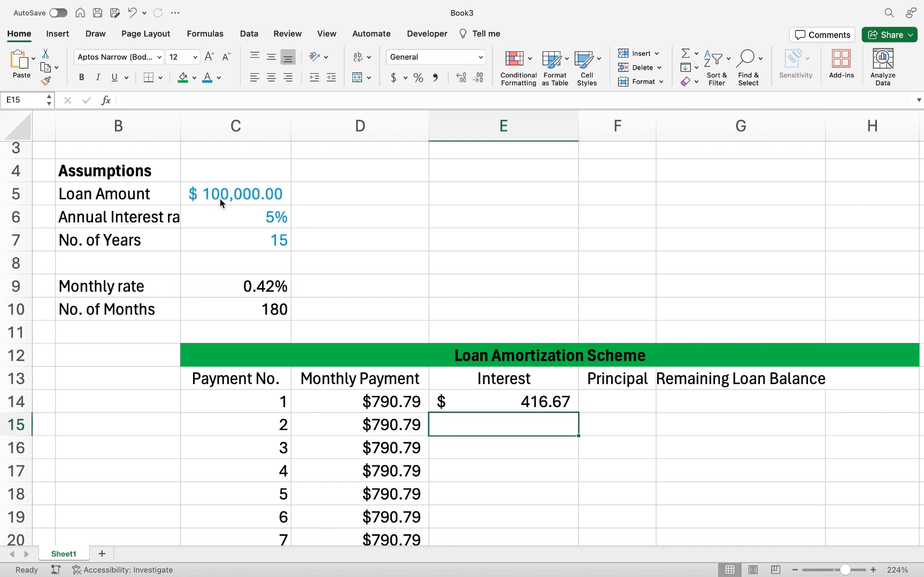
- Calculate the first principal portion in F14 as payment minus interest with =D14-E14
left_click(529, 402)
left_click(616, 399)
type("=")
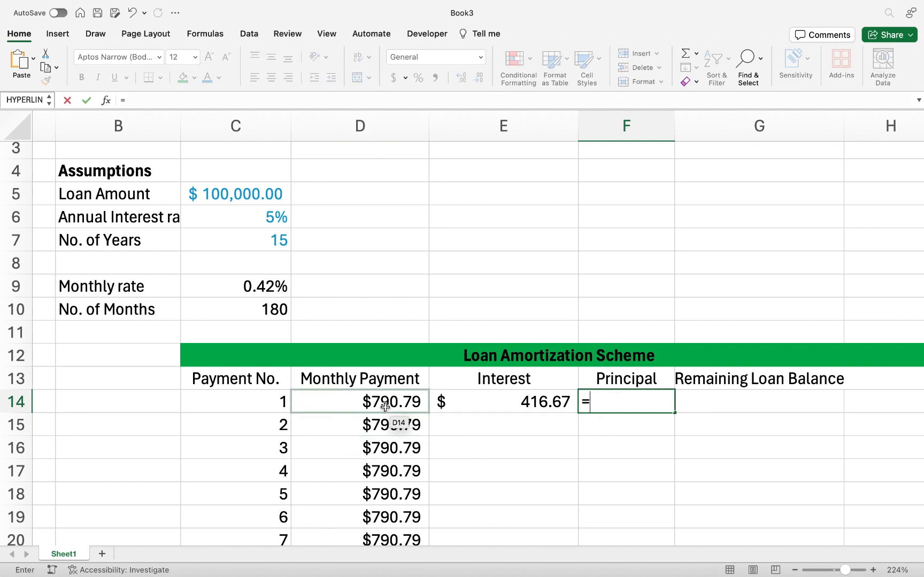
left_click(385, 407)
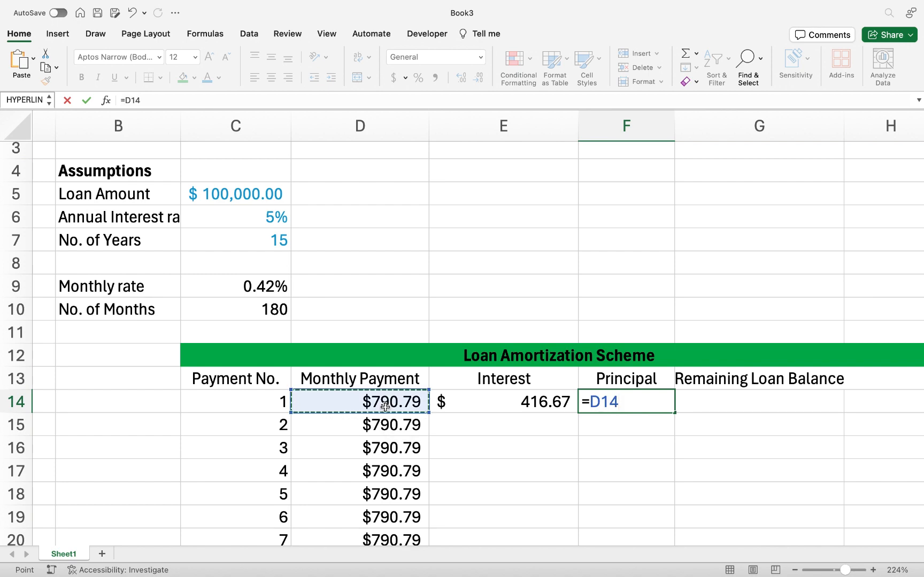
type("-")
left_click(514, 404)
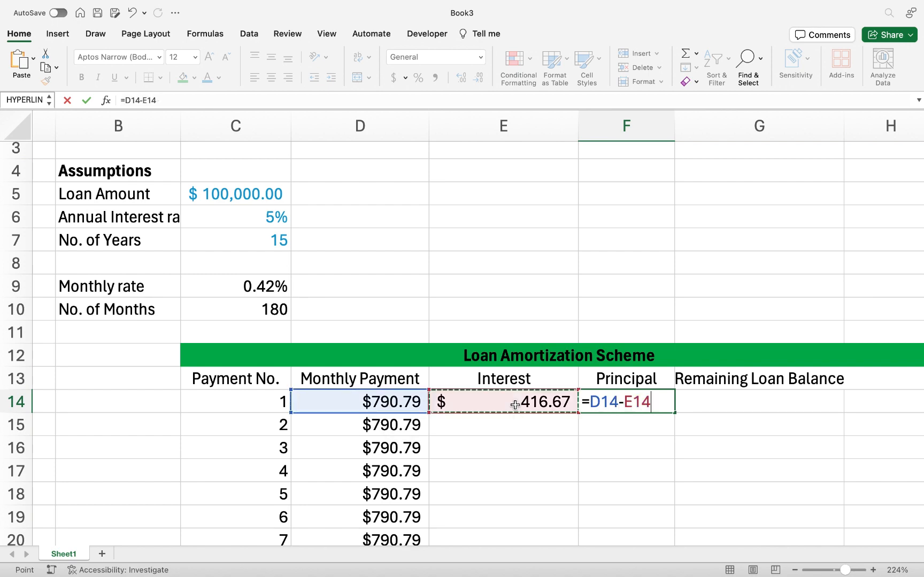
key("Return")
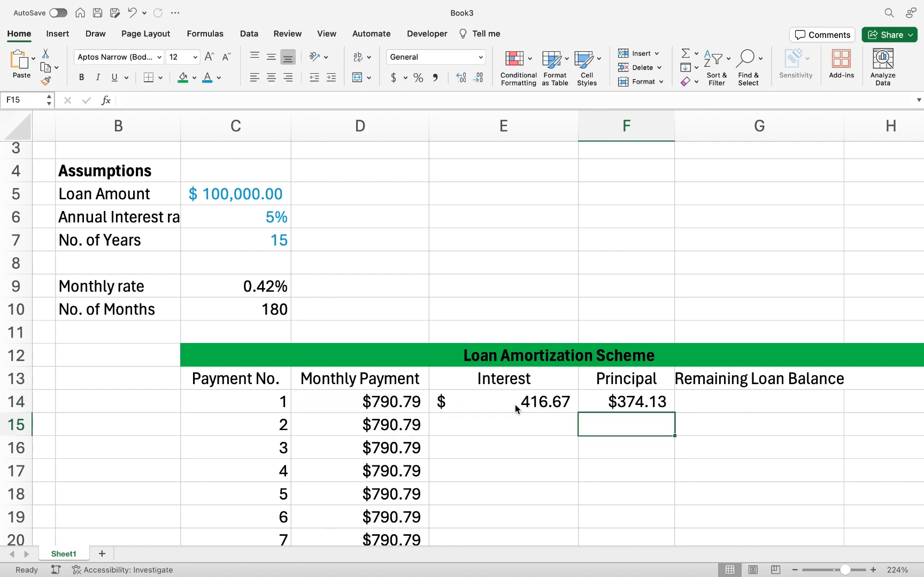
- Calculate the first remaining loan balance in G14 by subtracting the principal in F14 from the loan amount in C5
left_click(660, 405)
type("=")
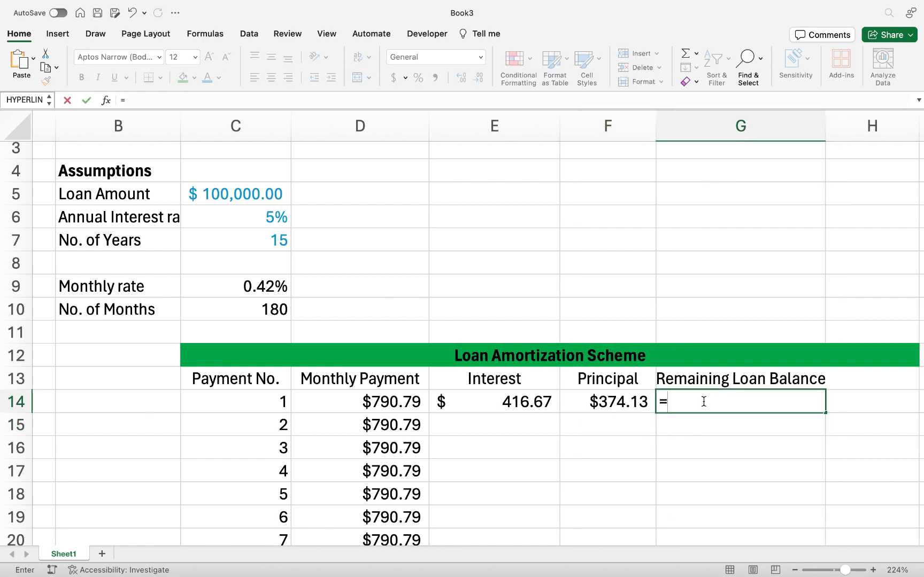
left_click(241, 195)
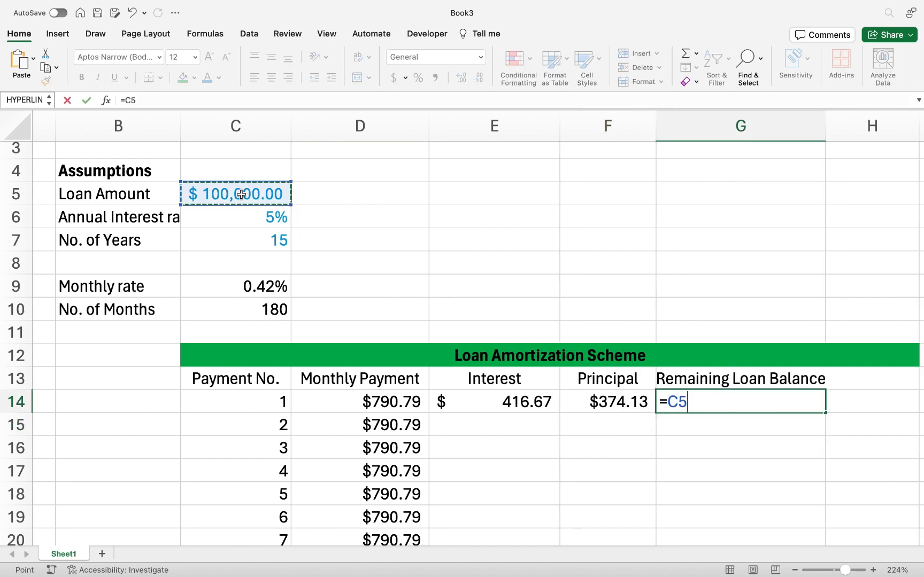
type("=")
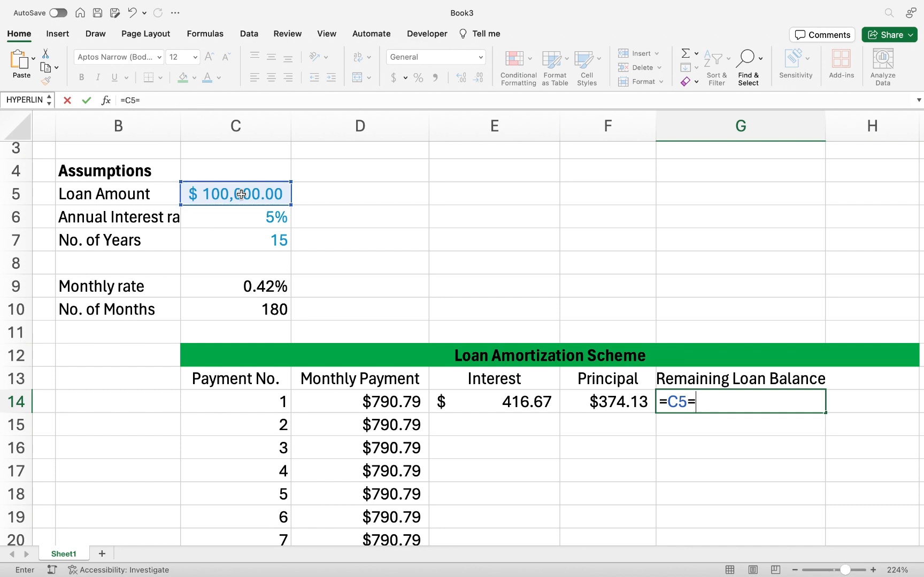
left_click(609, 403)
key("Return")
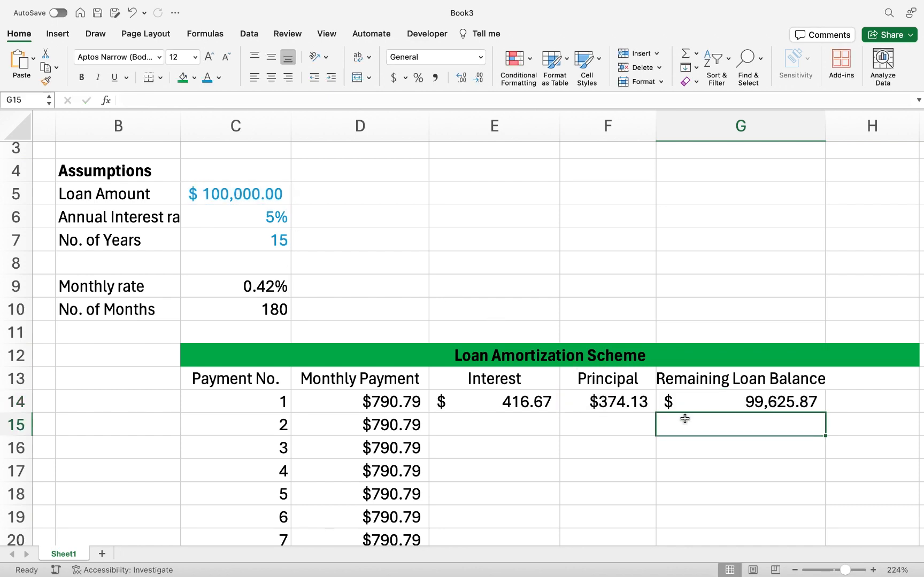
- Calculate the second month's interest in E15 as the fixed monthly rate times the previous balance with =$C$9*G14
left_click(516, 424)
type("=")
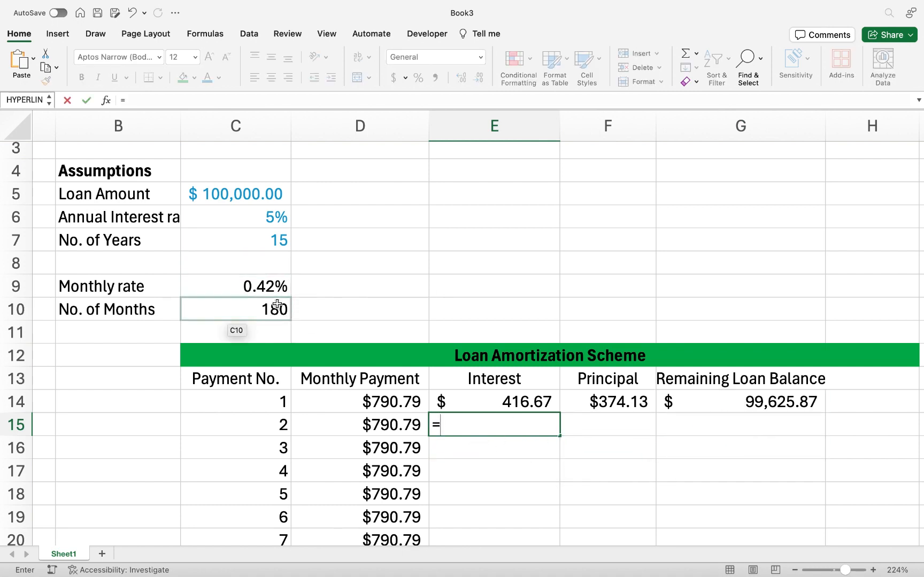
left_click(270, 289)
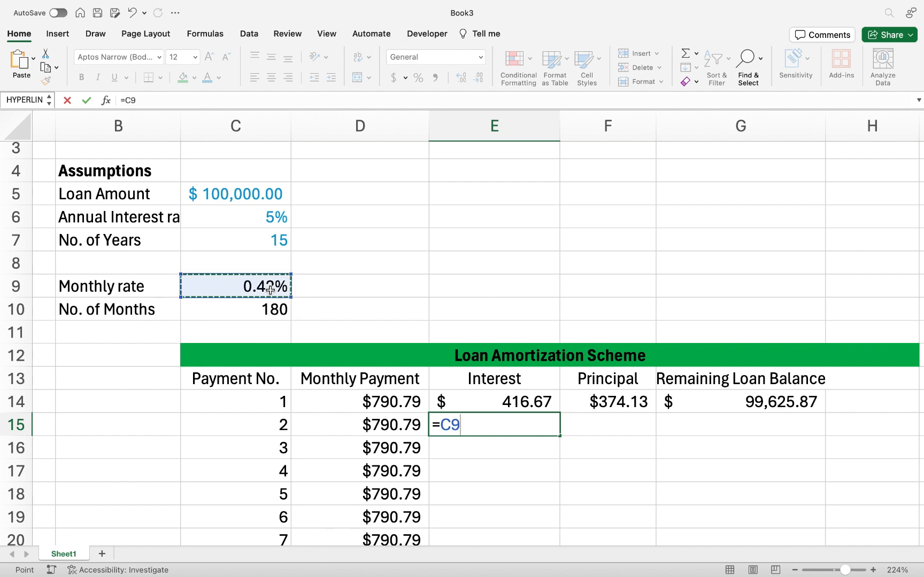
key("F4")
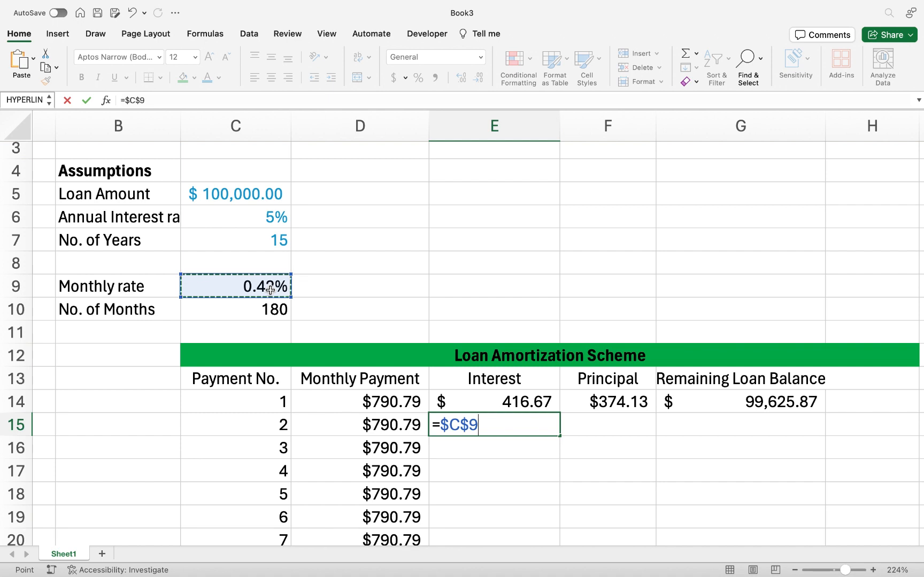
type("*")
left_click(758, 404)
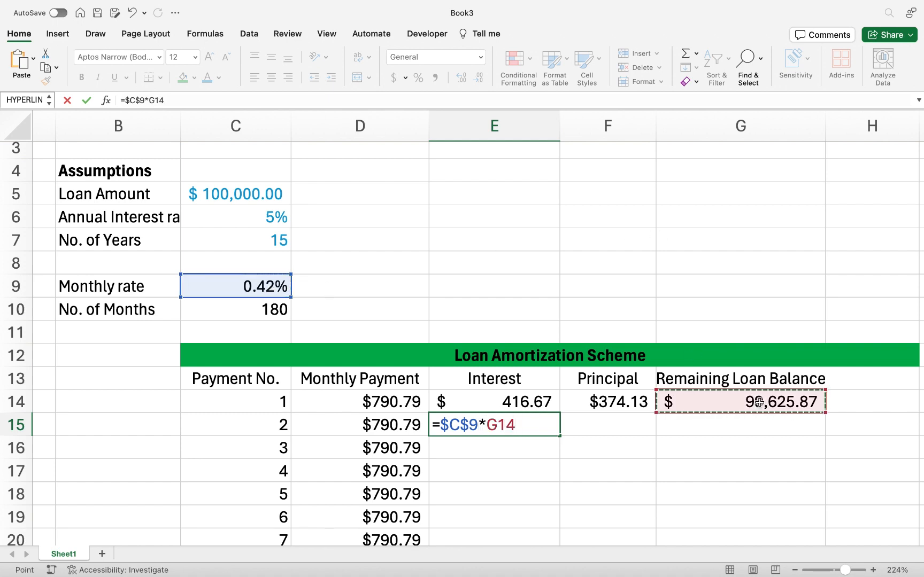
key("Return")
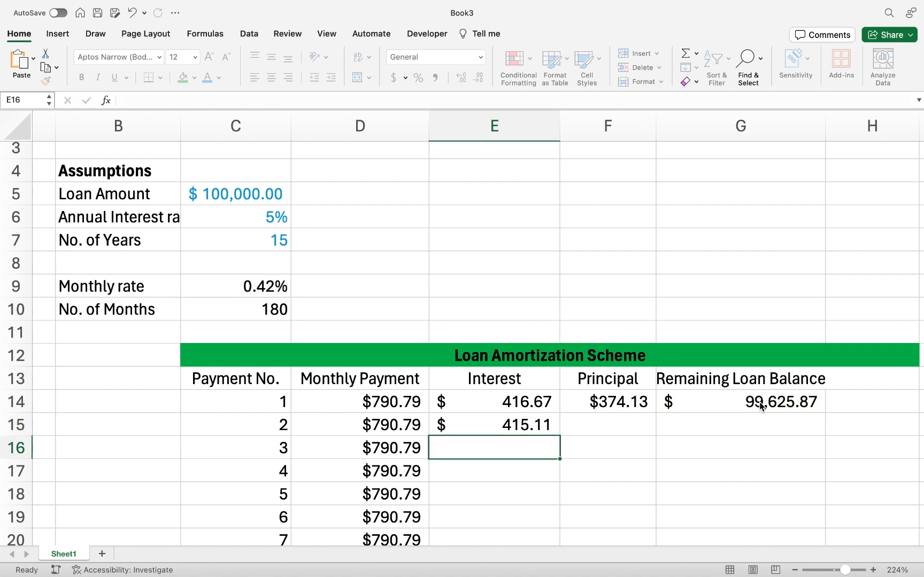
- Calculate the second principal portion in F15 as payment minus interest with =D15-E15
left_click(586, 428)
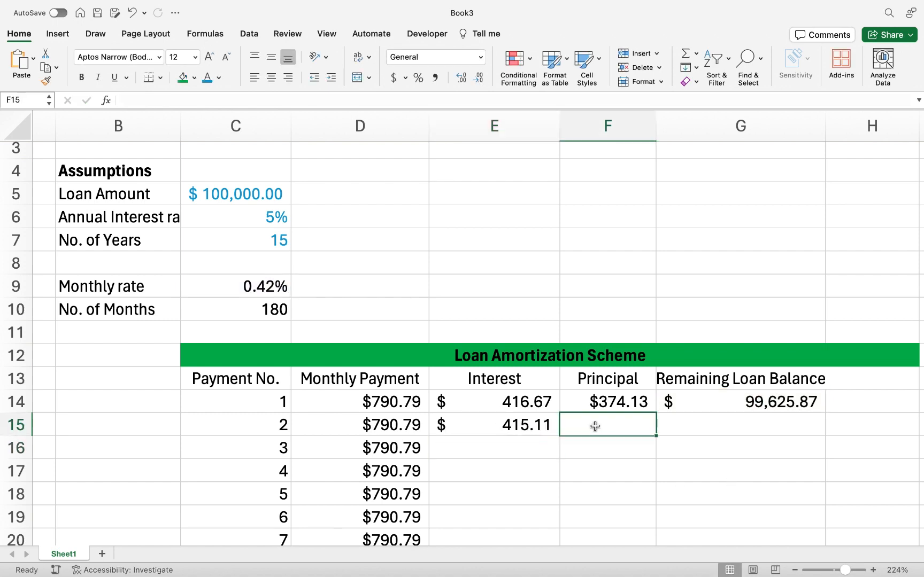
type("=")
left_click(404, 429)
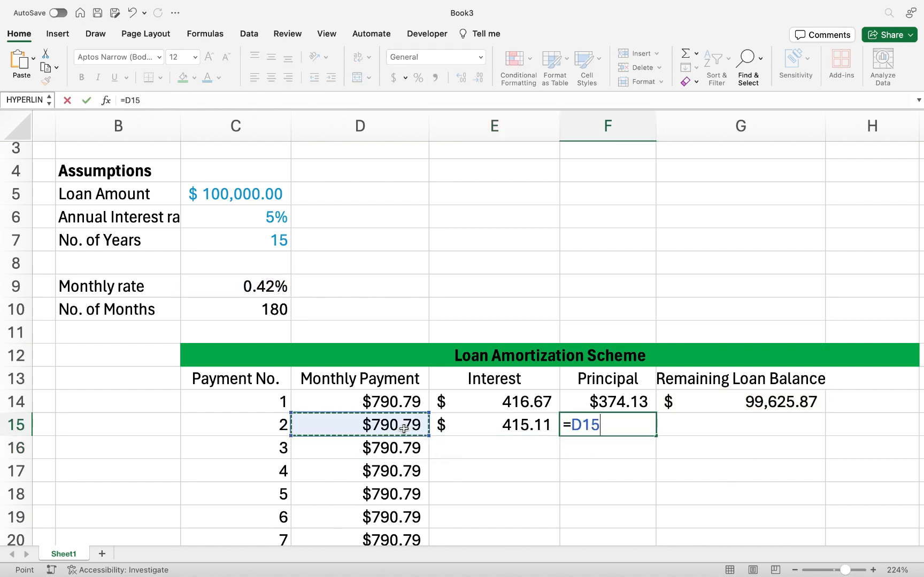
type("-")
left_click(518, 426)
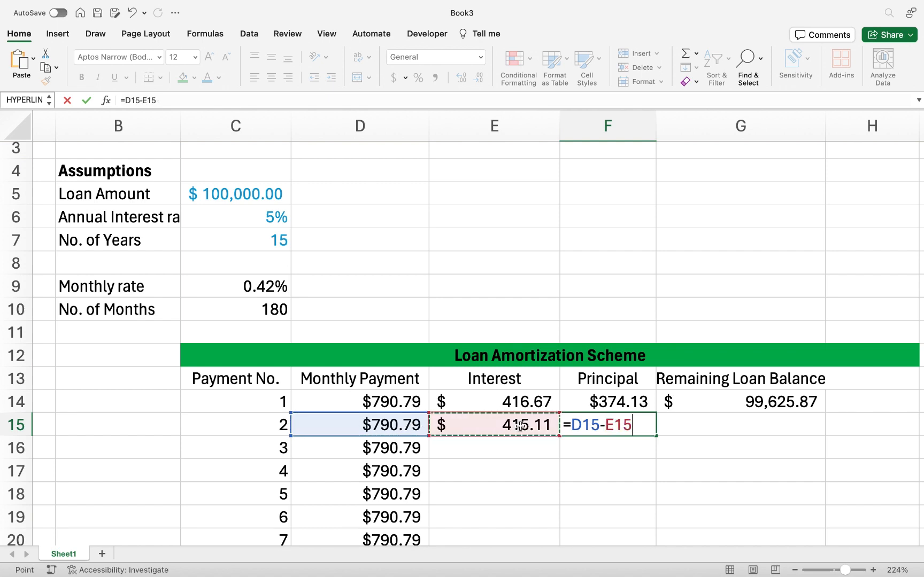
key("Return")
- Calculate the second remaining loan balance in G15 as previous balance minus principal with =G14-F15
left_click(730, 432)
type("=")
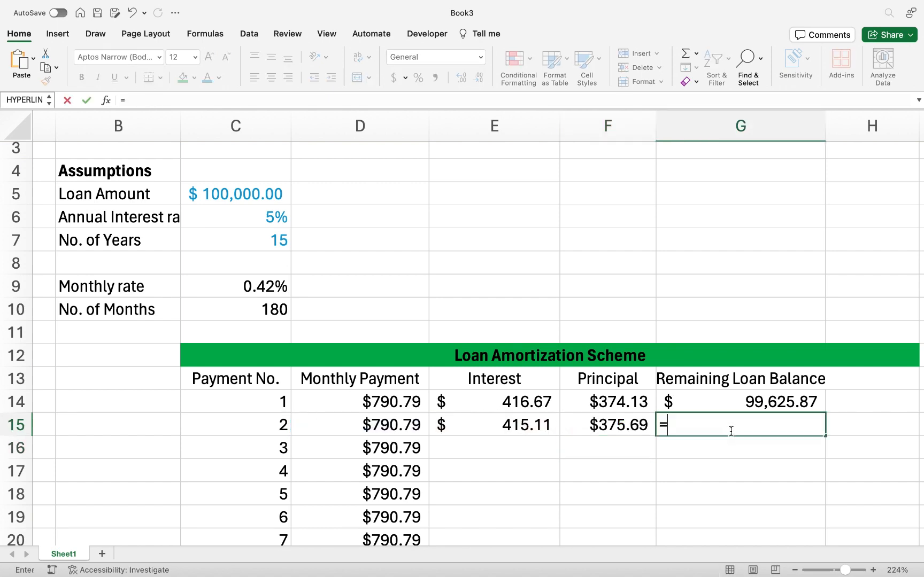
left_click(761, 400)
type("-")
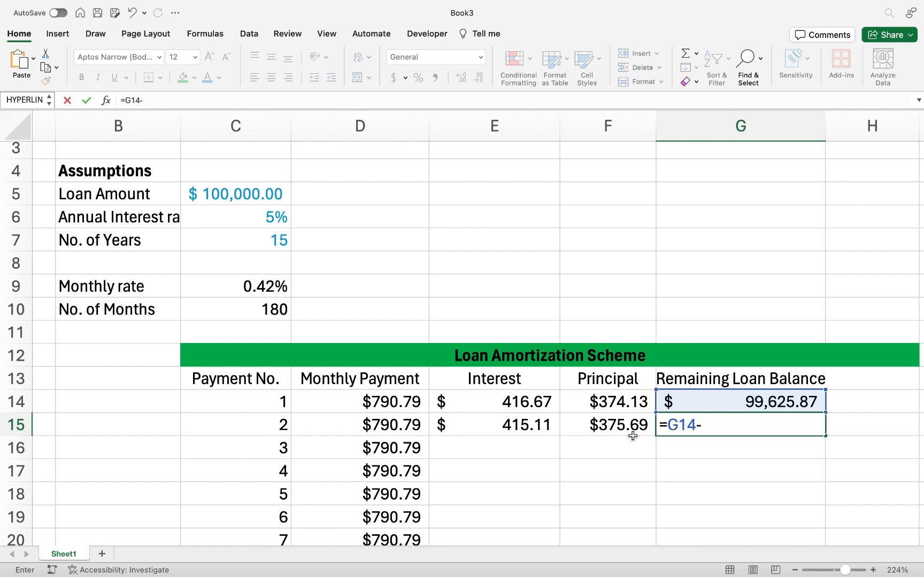
left_click(609, 427)
key("Return")
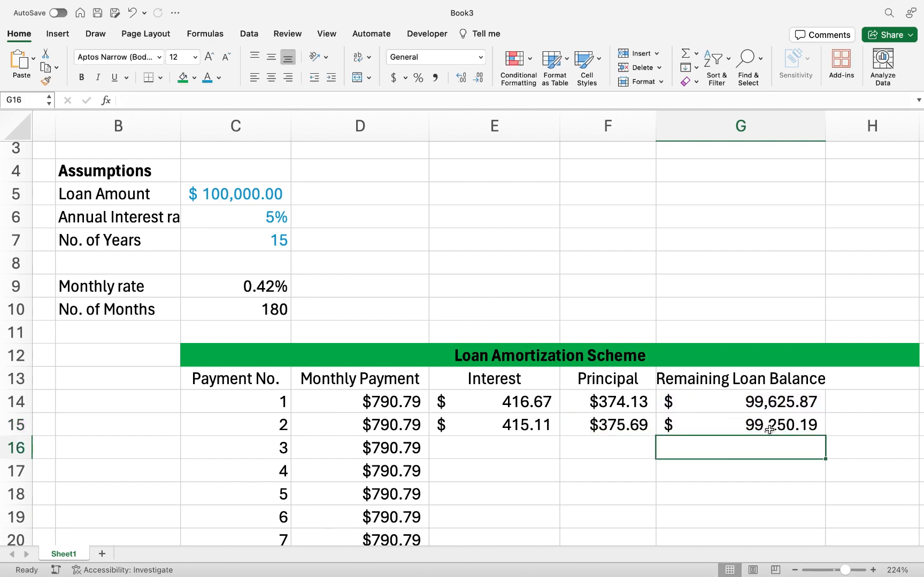
- Fill the balance, principal and interest formulas from G15, F15 and E15 down through payment 180 in row 193
left_click(748, 426)
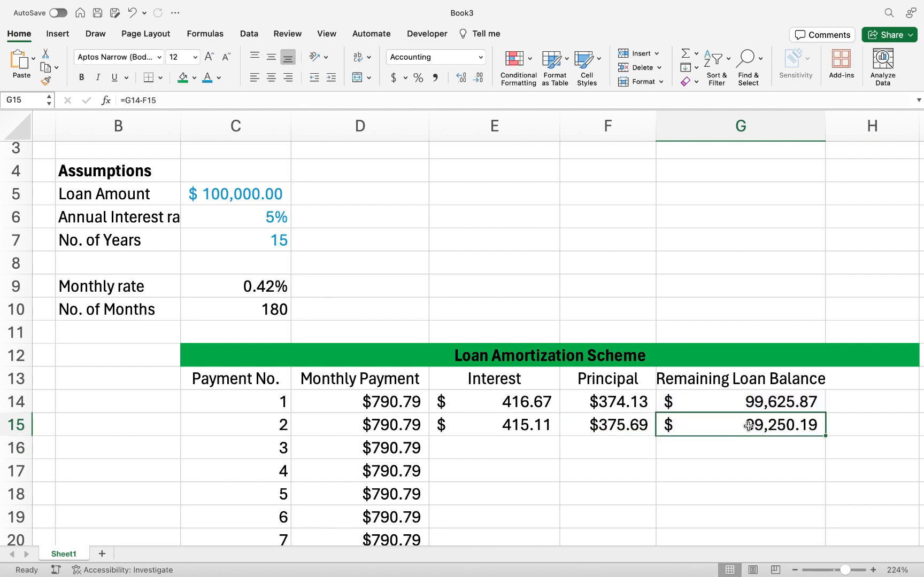
double_click(825, 437)
left_click(611, 427)
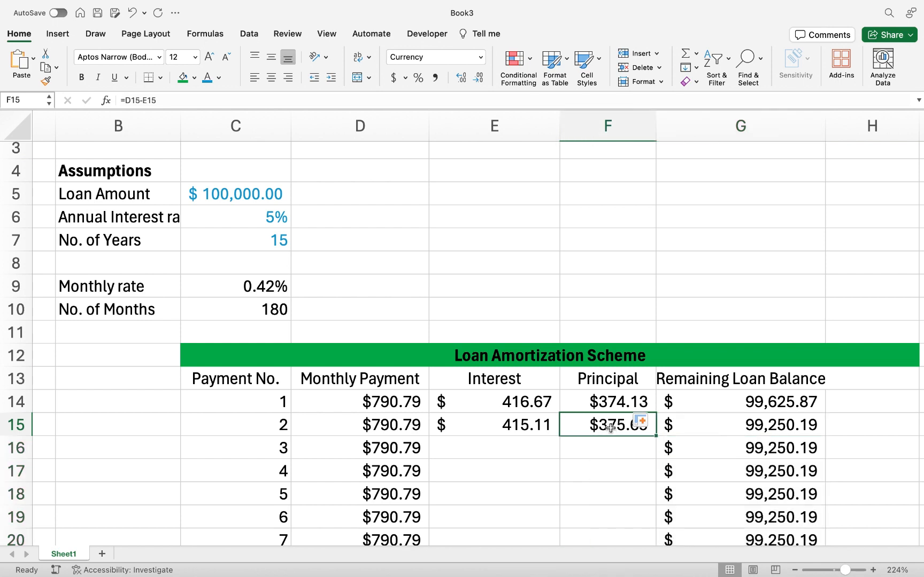
double_click(657, 437)
left_click(507, 426)
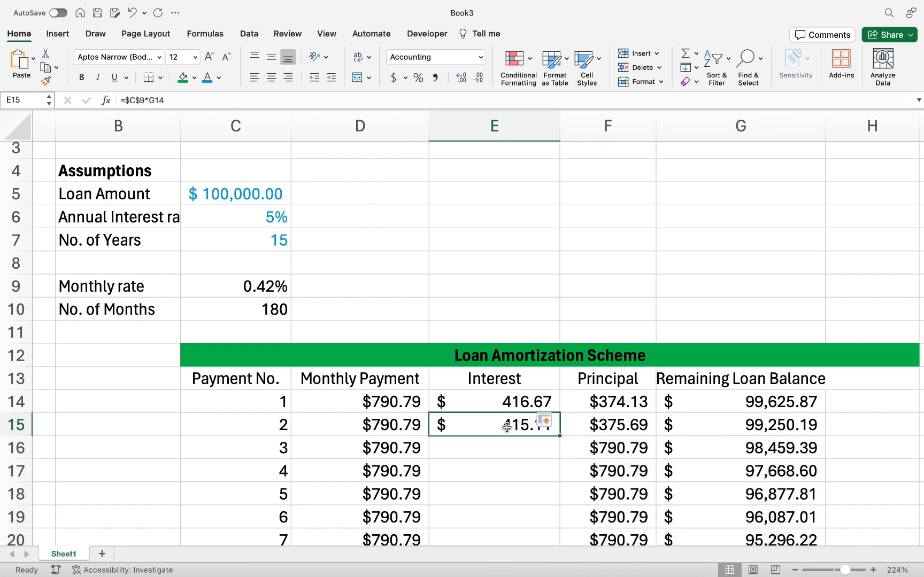
double_click(560, 437)
- Examine the filled schedule down to payment 180 and check the final loan balance in G193
scroll(641, 496, "down", 20)
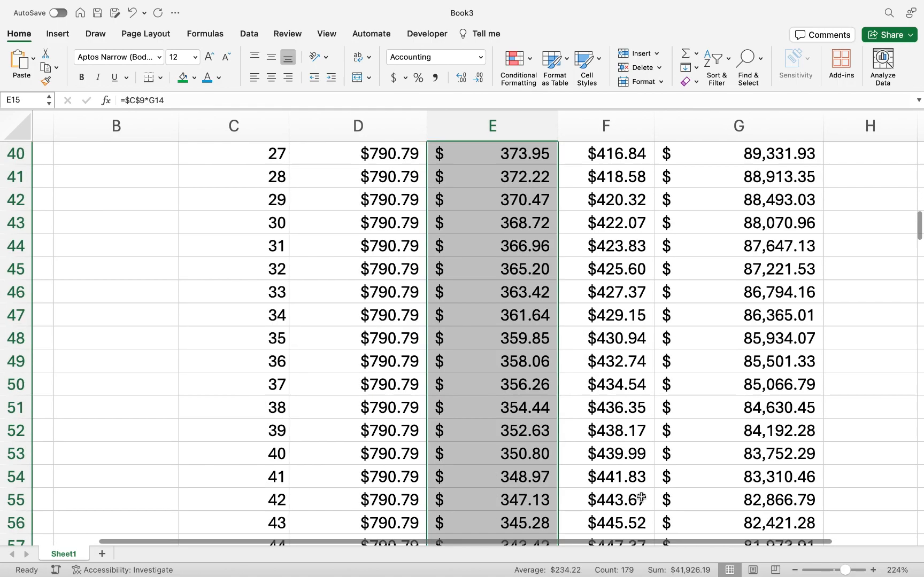
scroll(641, 497, "down", 20)
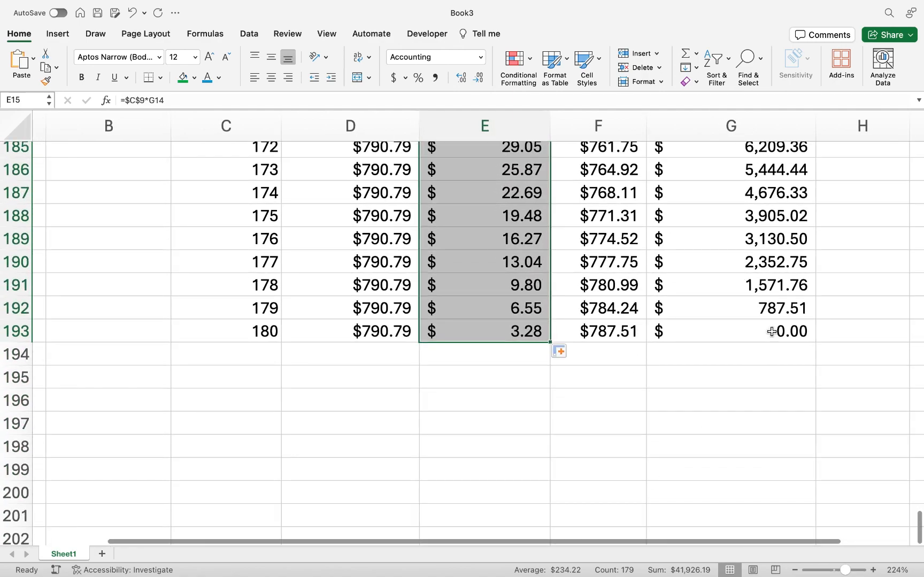
left_click(771, 332)
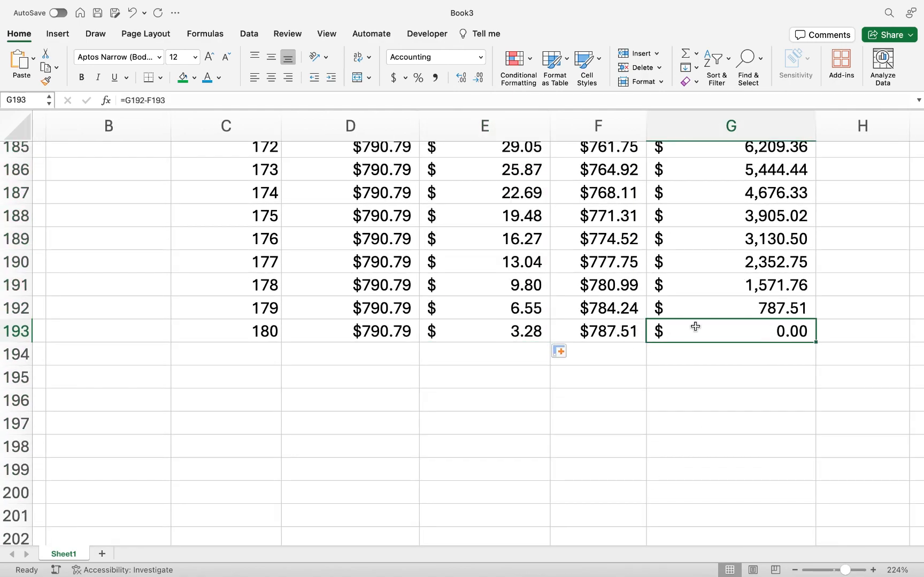
scroll(601, 334, "up", 2)
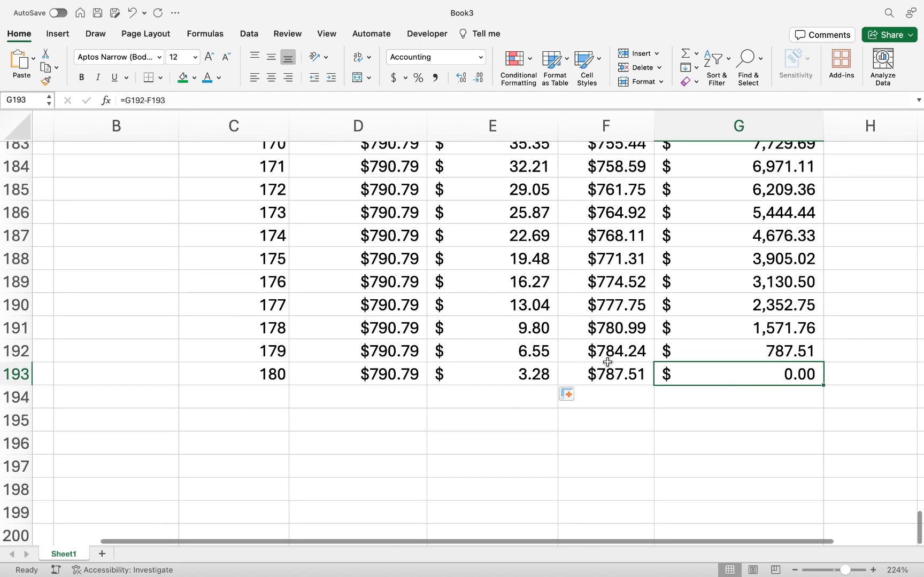
- Check the totals of the Principal and Interest columns, and inspect the closing balances in G193 and G192
left_click(607, 374)
key("ctrl+shift+Up")
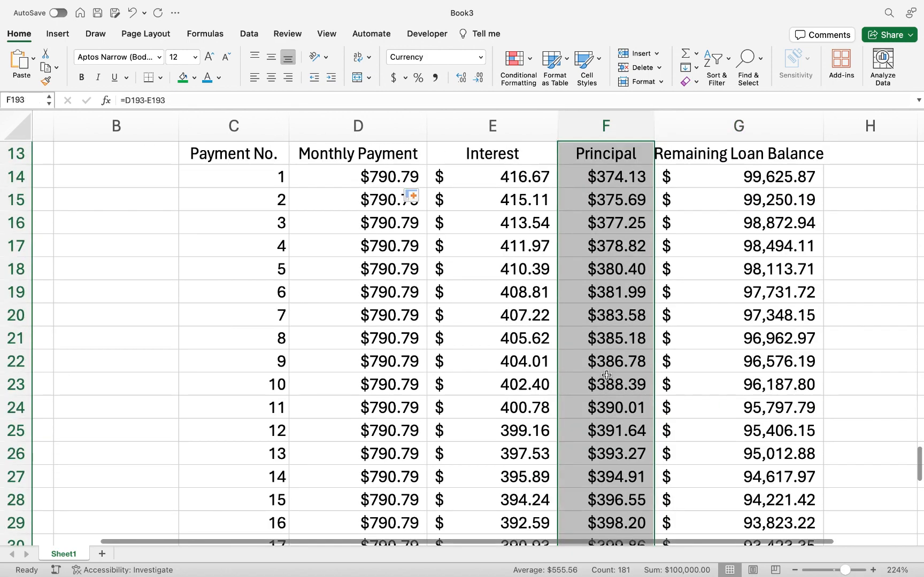
left_click(525, 177)
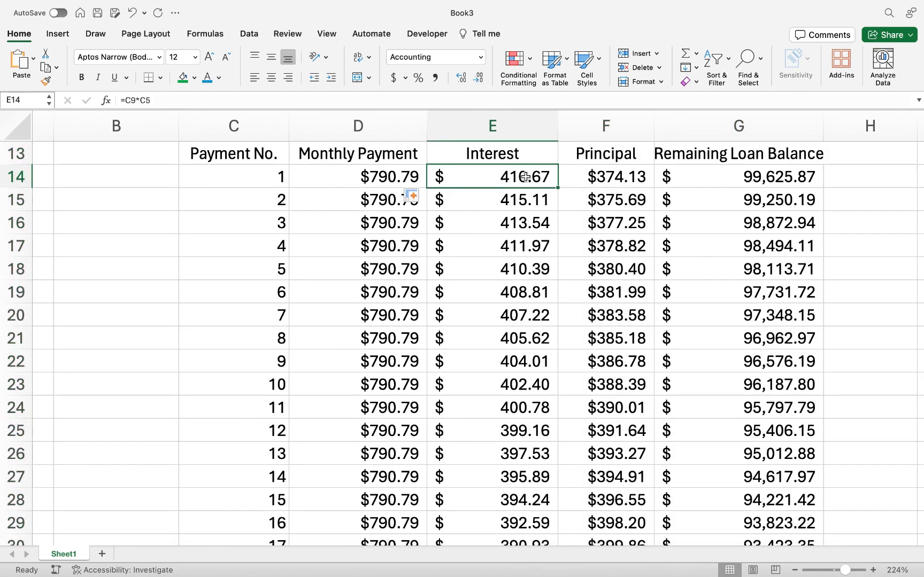
key("ctrl+shift+Down")
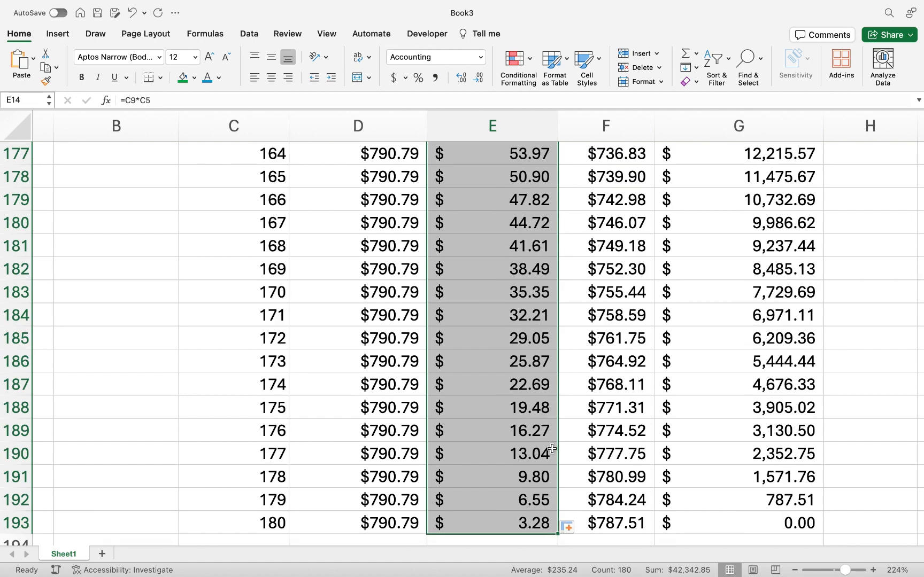
scroll(551, 449, "down", 4)
scroll(552, 449, "up", 2)
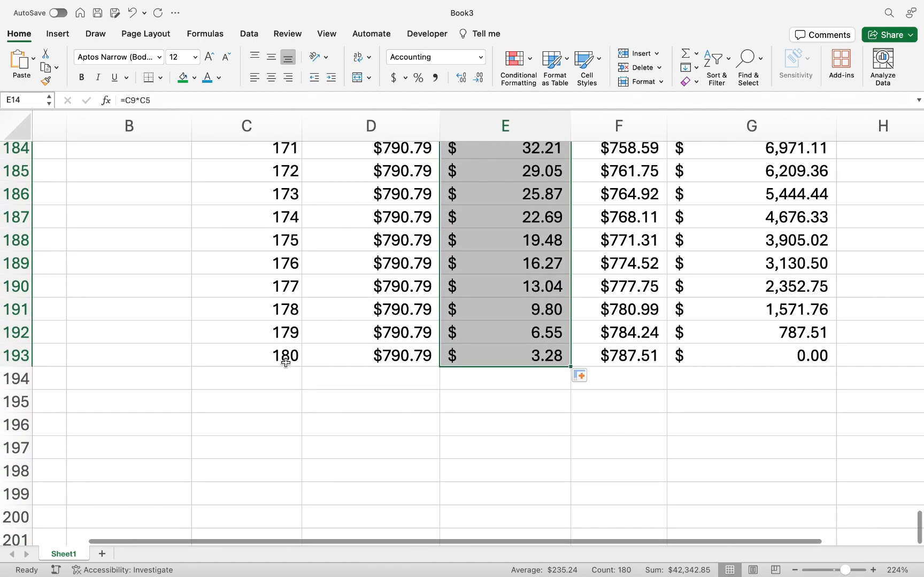
left_click(285, 363)
left_click(821, 361)
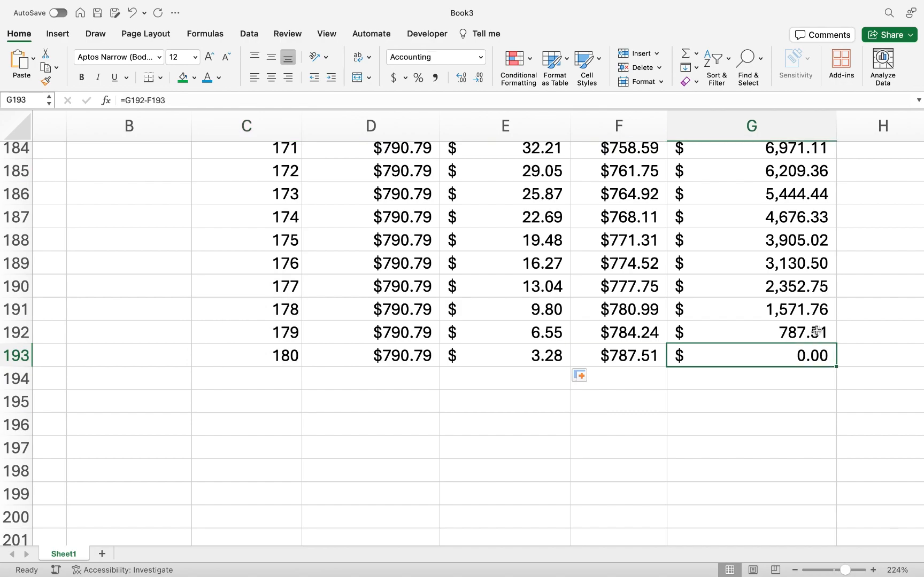
left_click(815, 332)
- Change the loan amount in C5 to 10,000 and review the recalculated amortization schedule
scroll(622, 301, "up", 20)
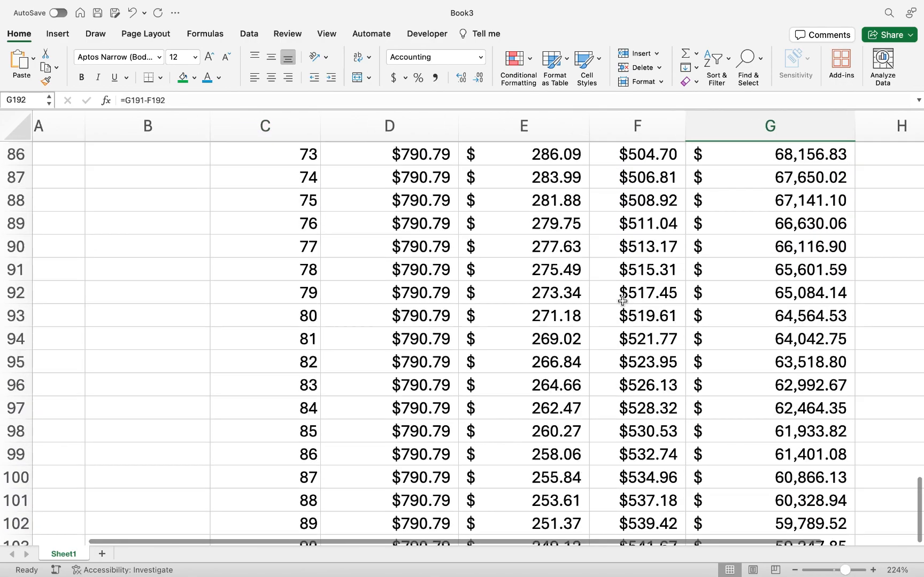
scroll(623, 301, "right", 3)
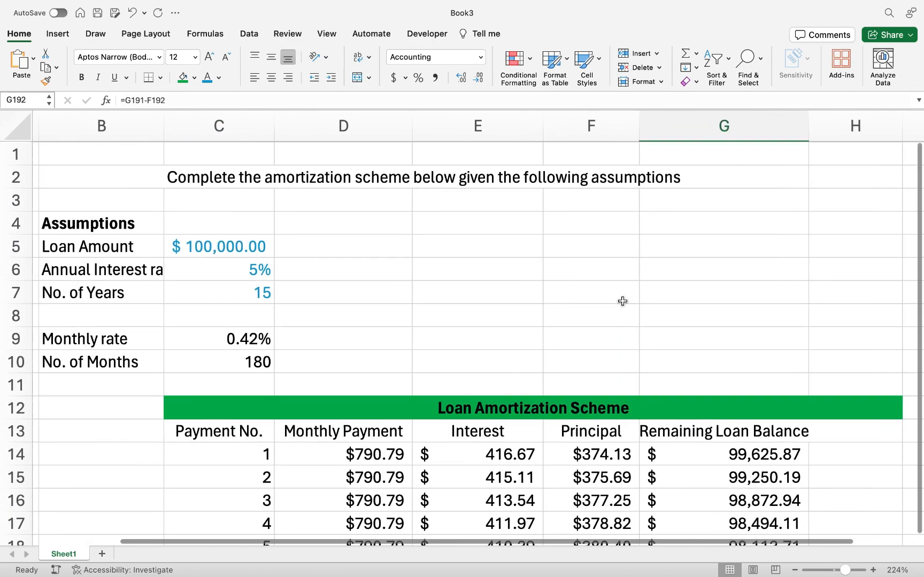
scroll(623, 301, "down", 2)
double_click(225, 221)
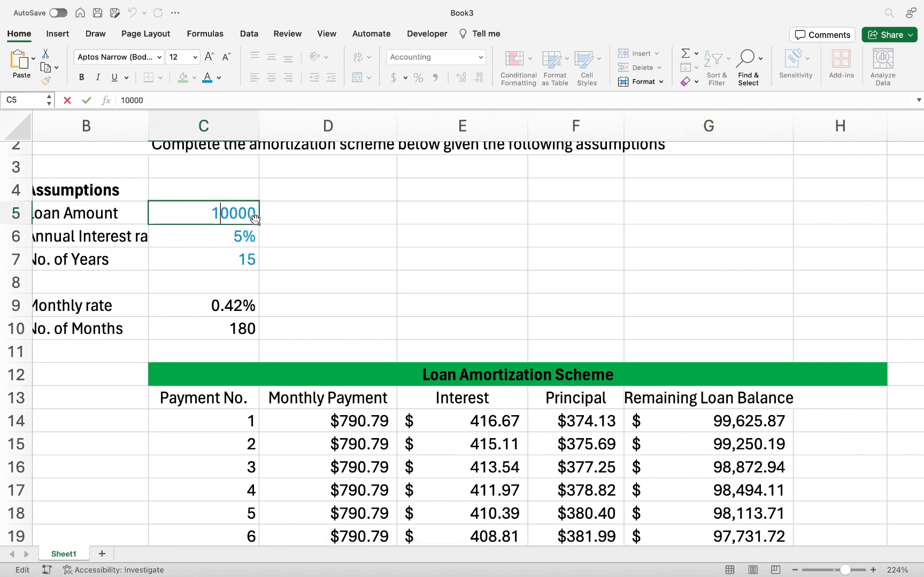
key("Return")
scroll(654, 497, "down", 10)
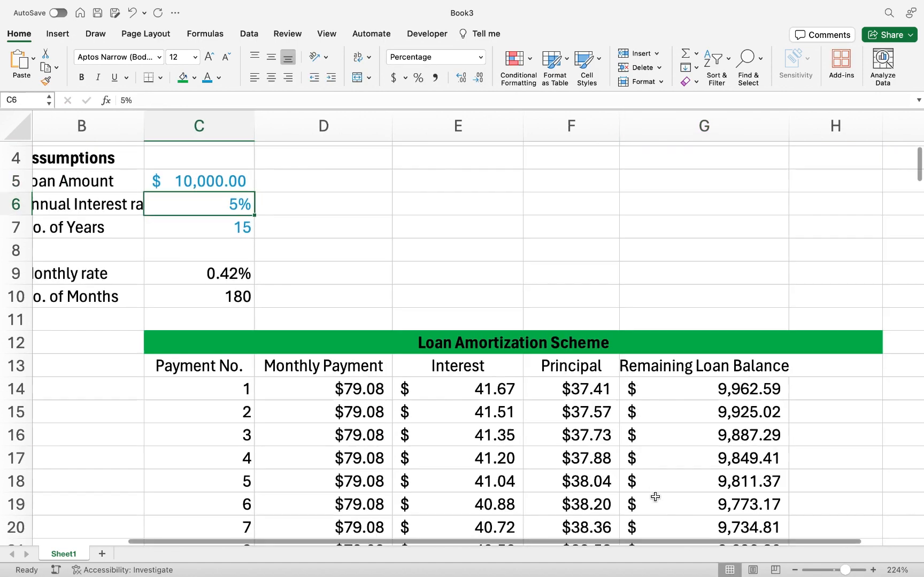
scroll(655, 497, "up", 6)
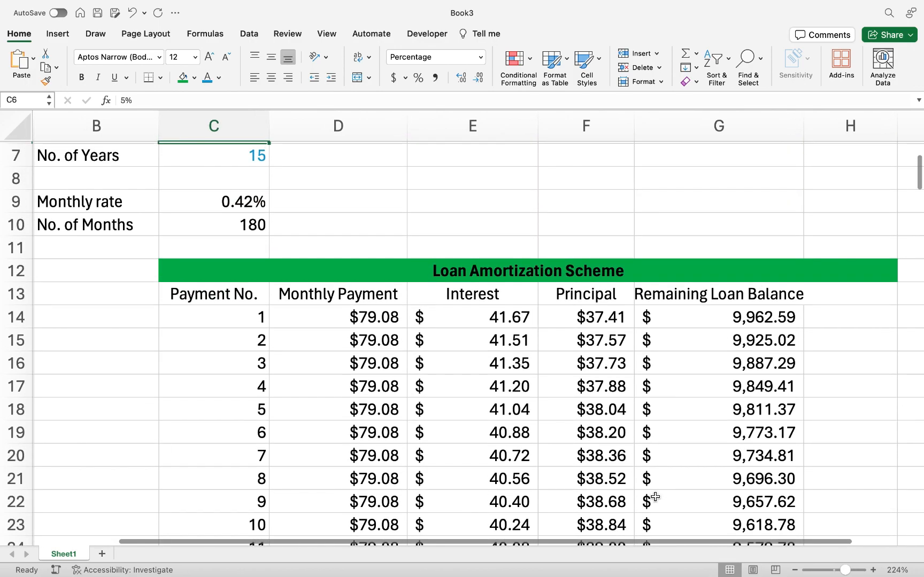